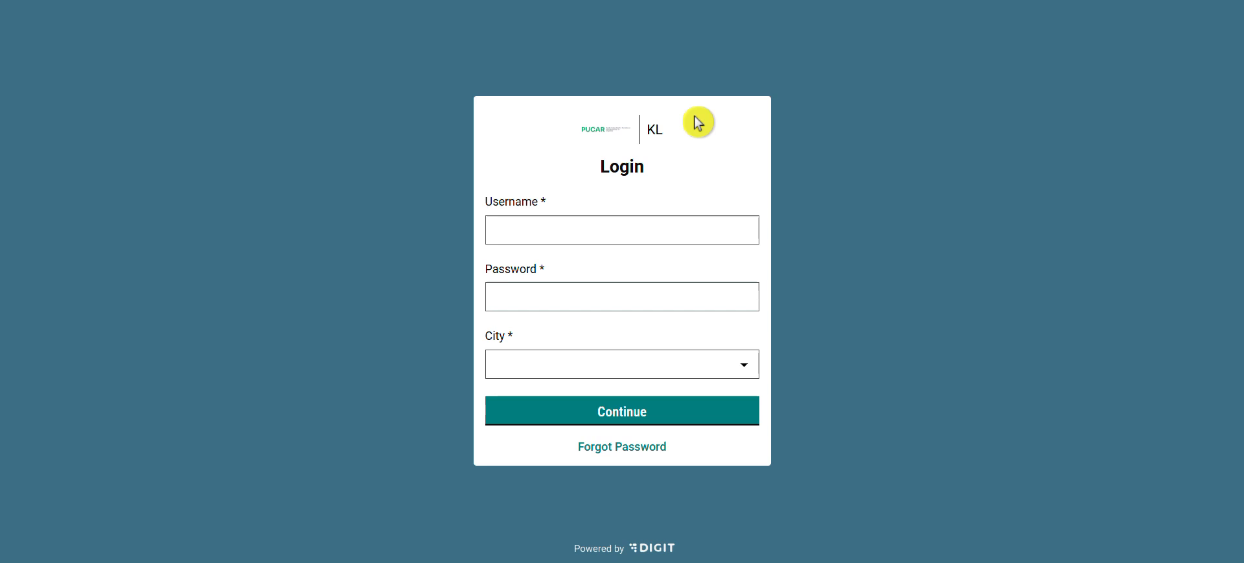
Log in with username gFso, the account password and city KL
left_click(691, 226)
type("G")
key("BackSpace")
type("Gf")
key("BackSpace")
key("BackSpace")
type("gFs")
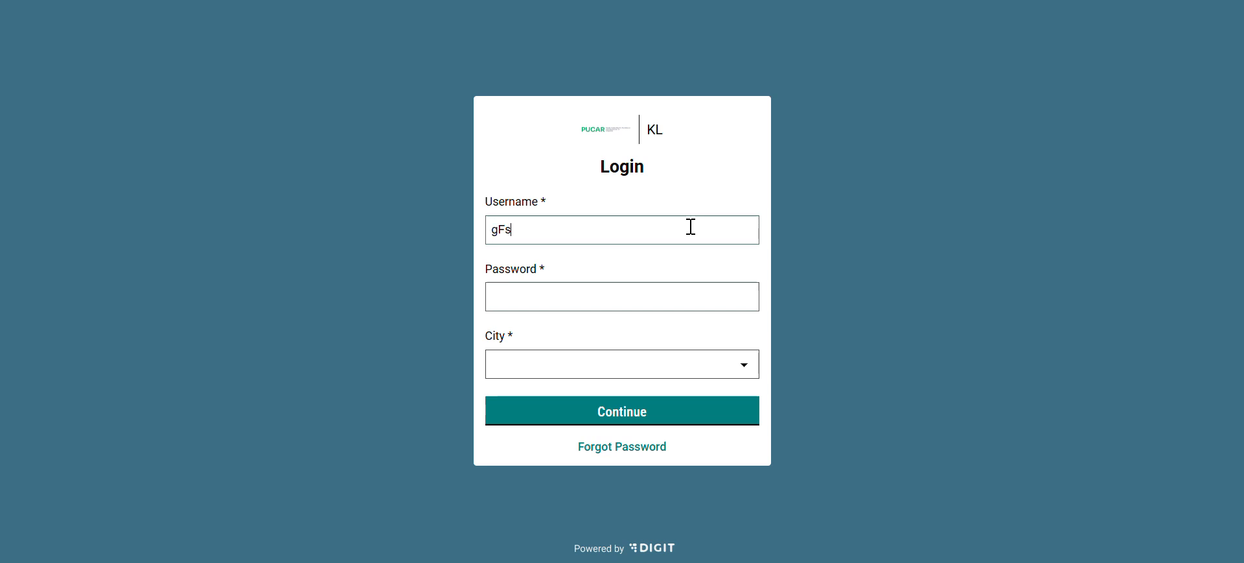
type("o")
key("Tab")
type("••••••••••")
left_click(752, 372)
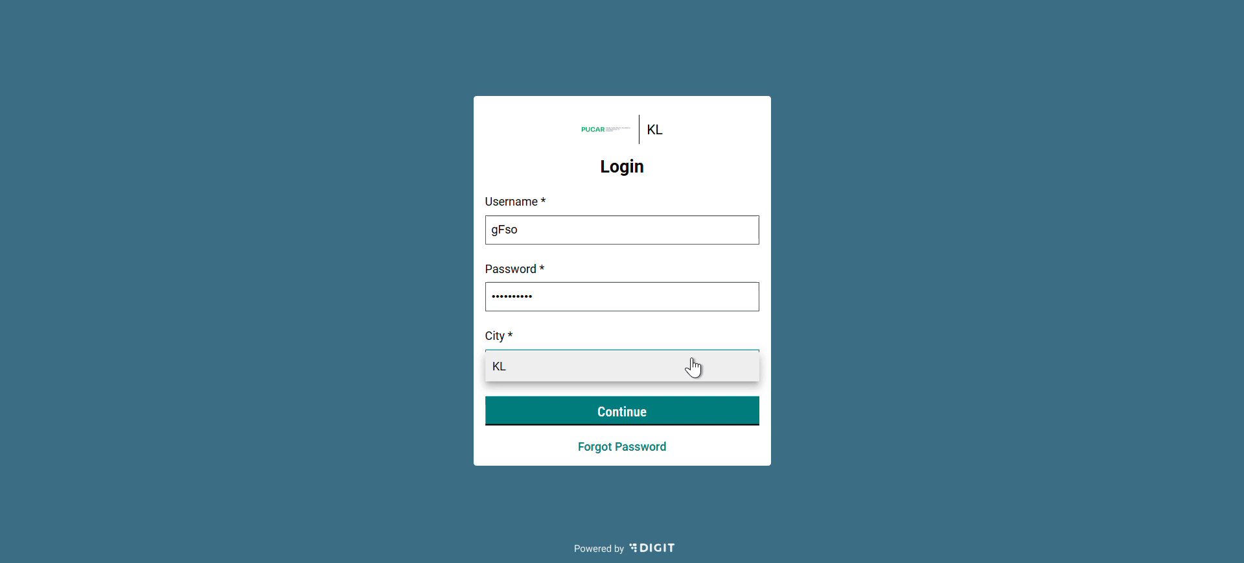
left_click(745, 374)
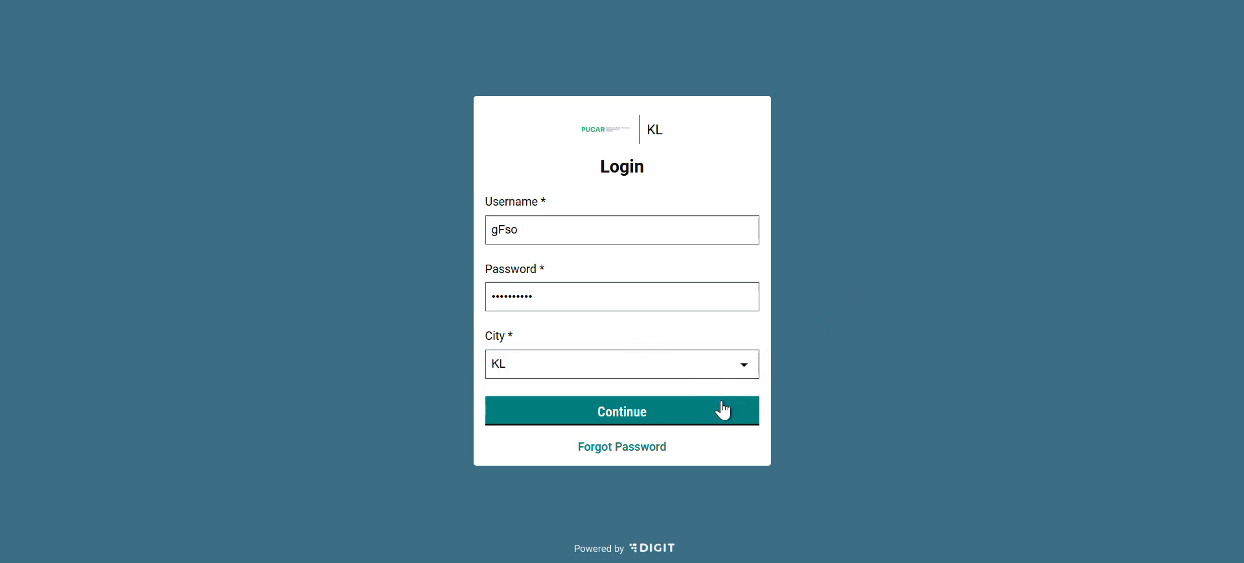
left_click(664, 418)
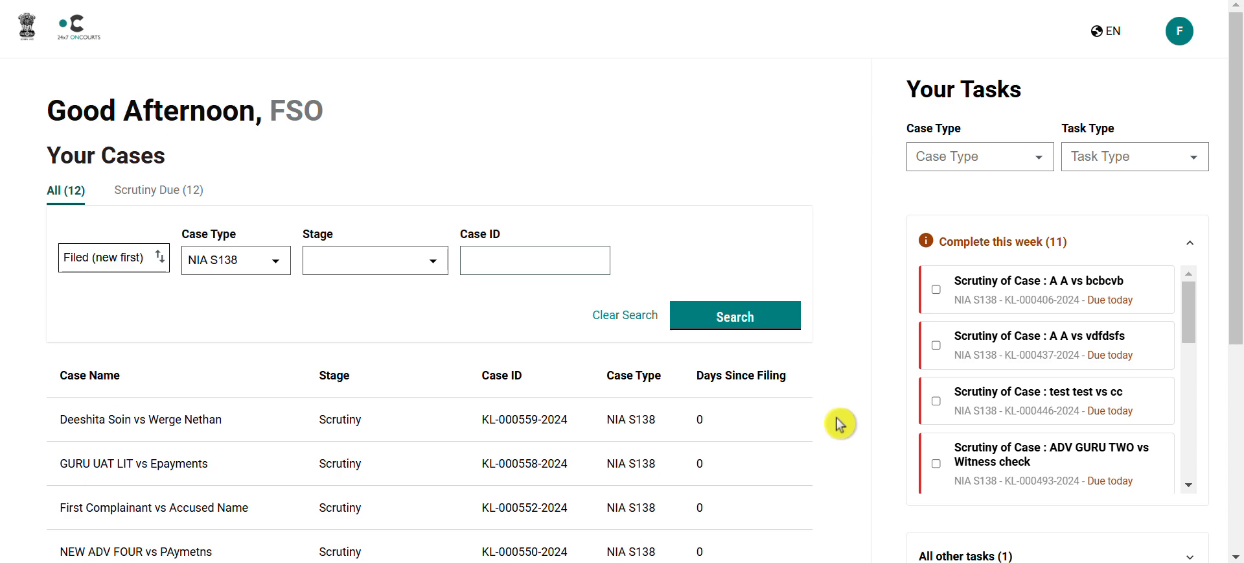
Open the most recently filed case in the Your Cases list for scrutiny review
scroll(704, 136, "down", 3)
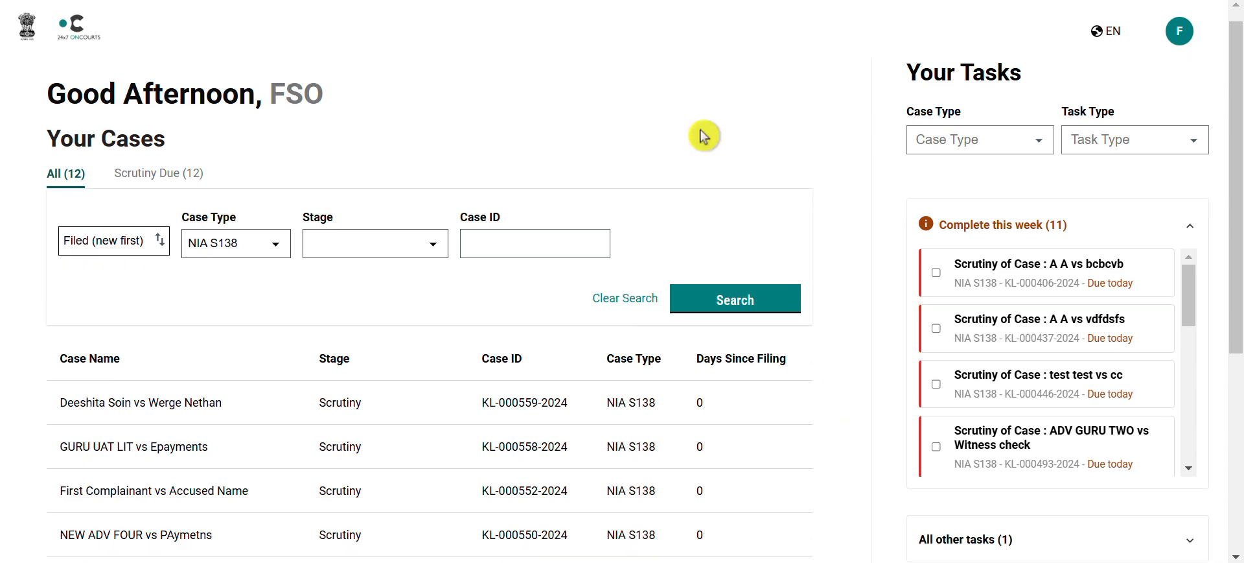
scroll(704, 136, "down", 1)
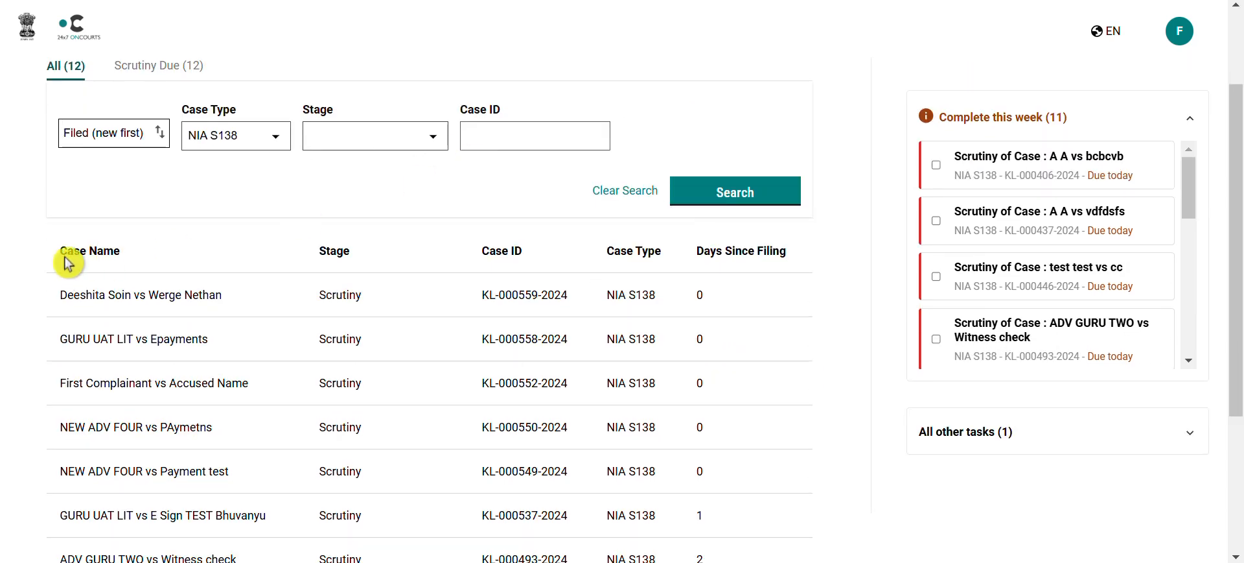
left_click(373, 302)
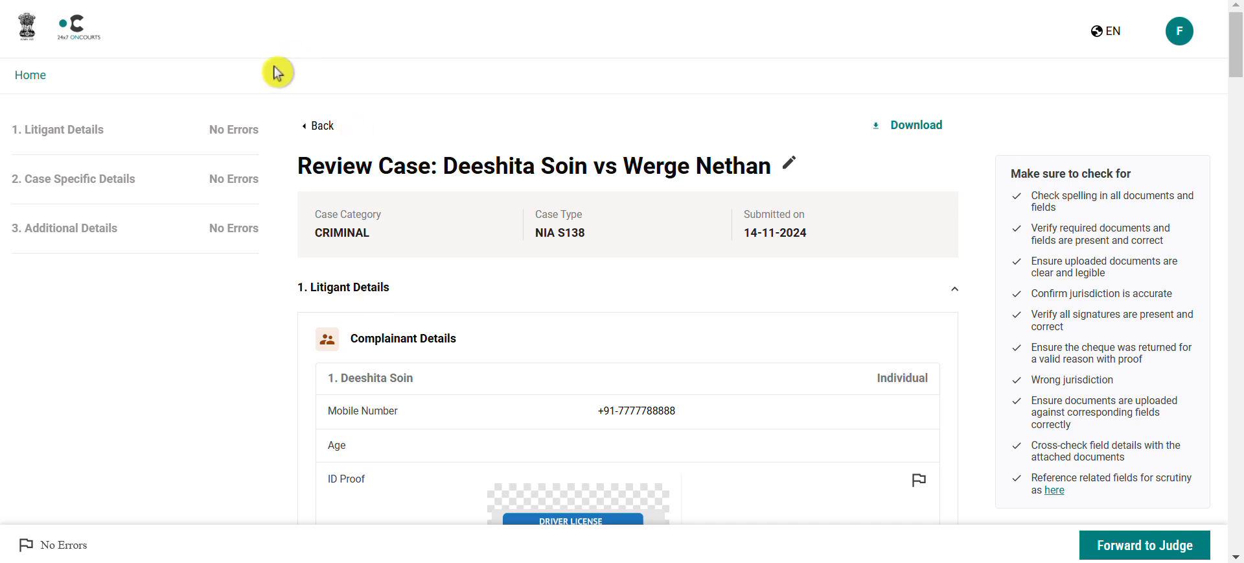
left_click(217, 256)
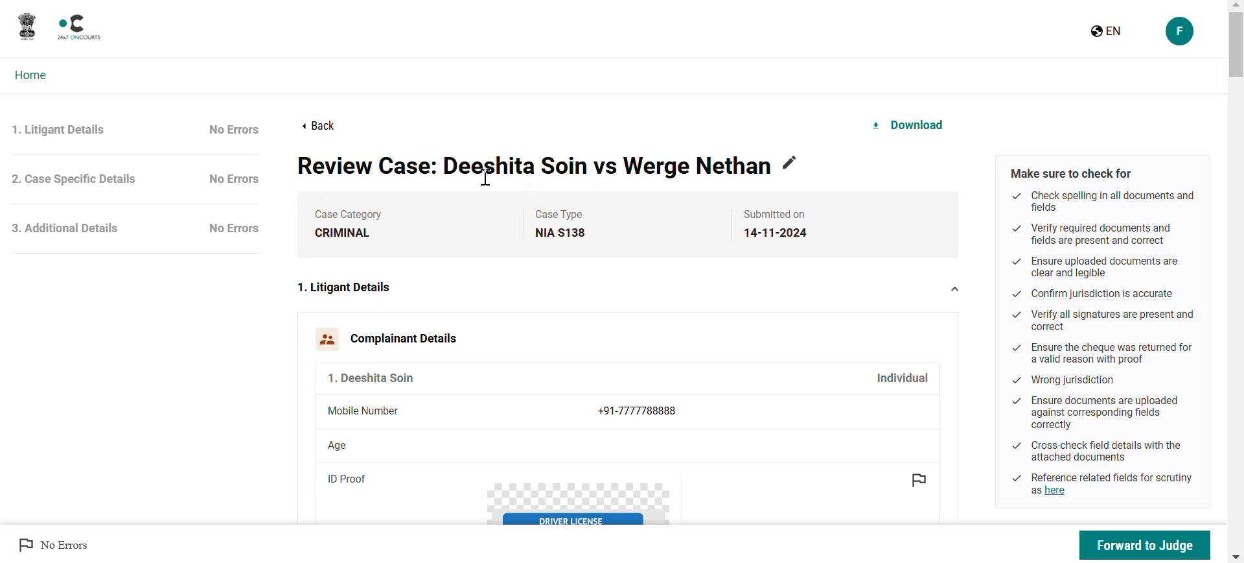
Rename the case by shortening both parties' surnames to an initial followed by a period
left_click(792, 166)
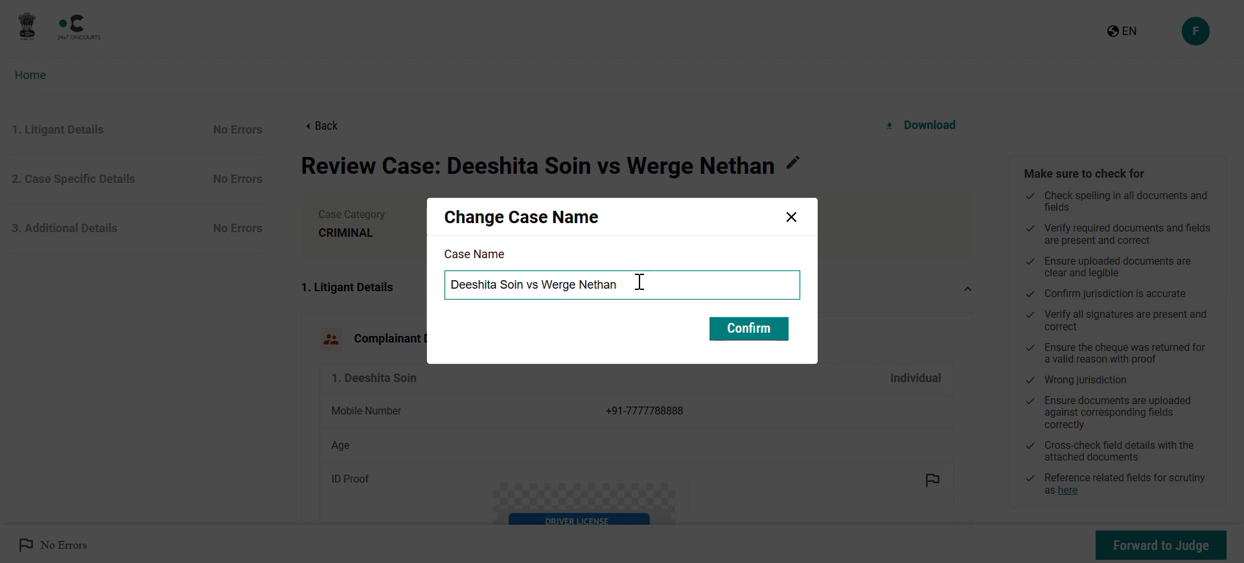
left_click(524, 284)
key("BackSpace")
key("BackSpace")
key("BackSpace")
type(".")
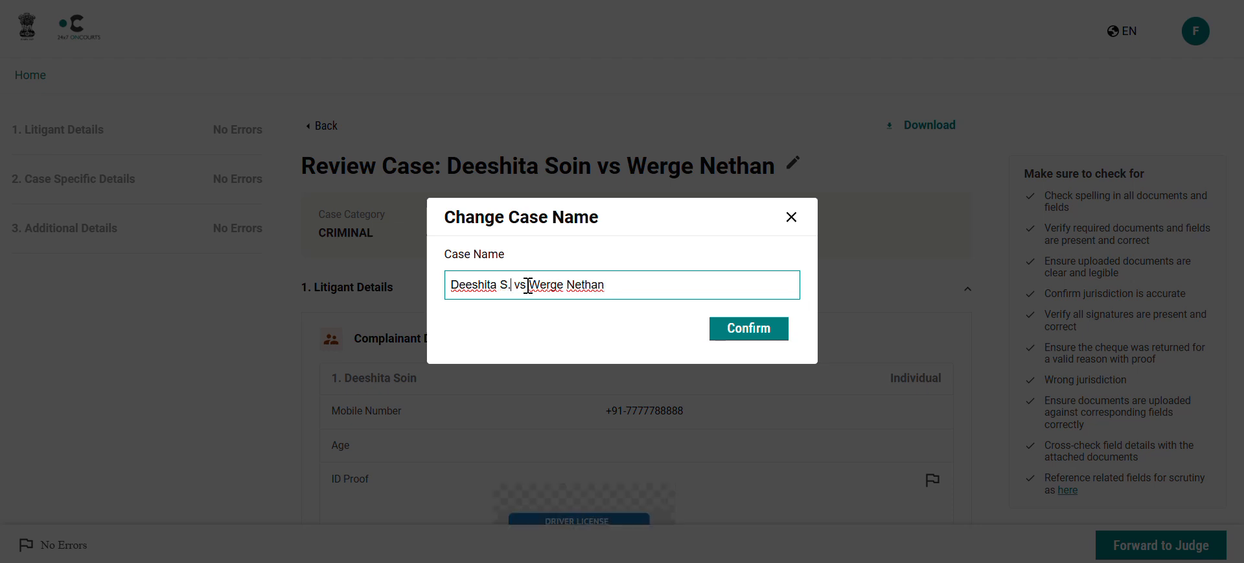
left_click_drag(668, 285, 576, 288)
key("BackSpace")
type(",")
left_click(529, 259)
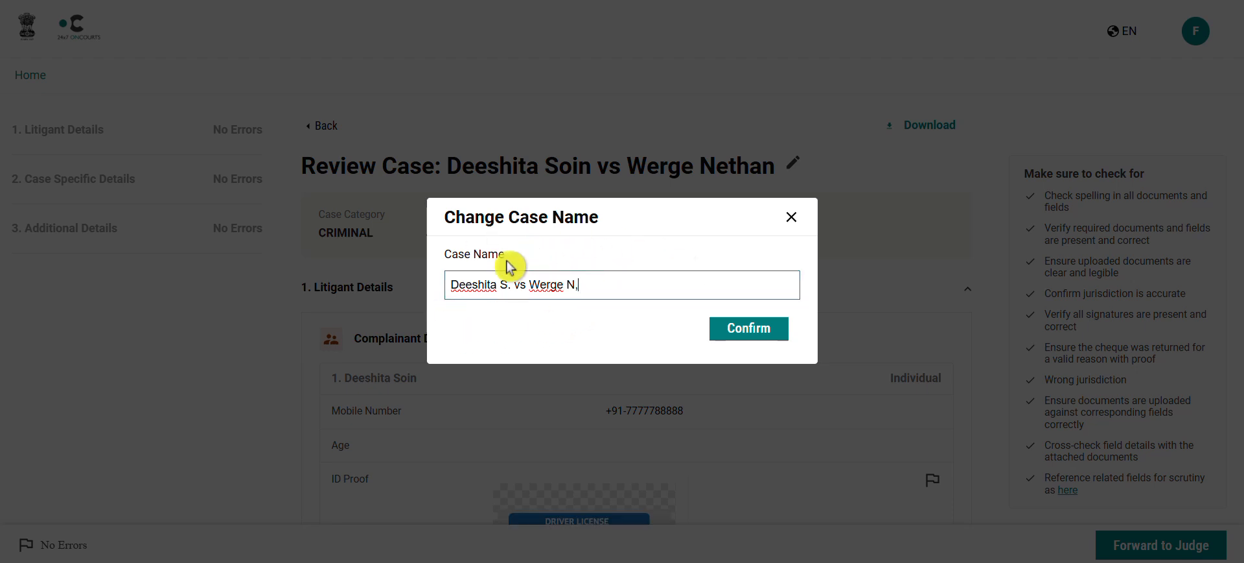
key("BackSpace")
type(".")
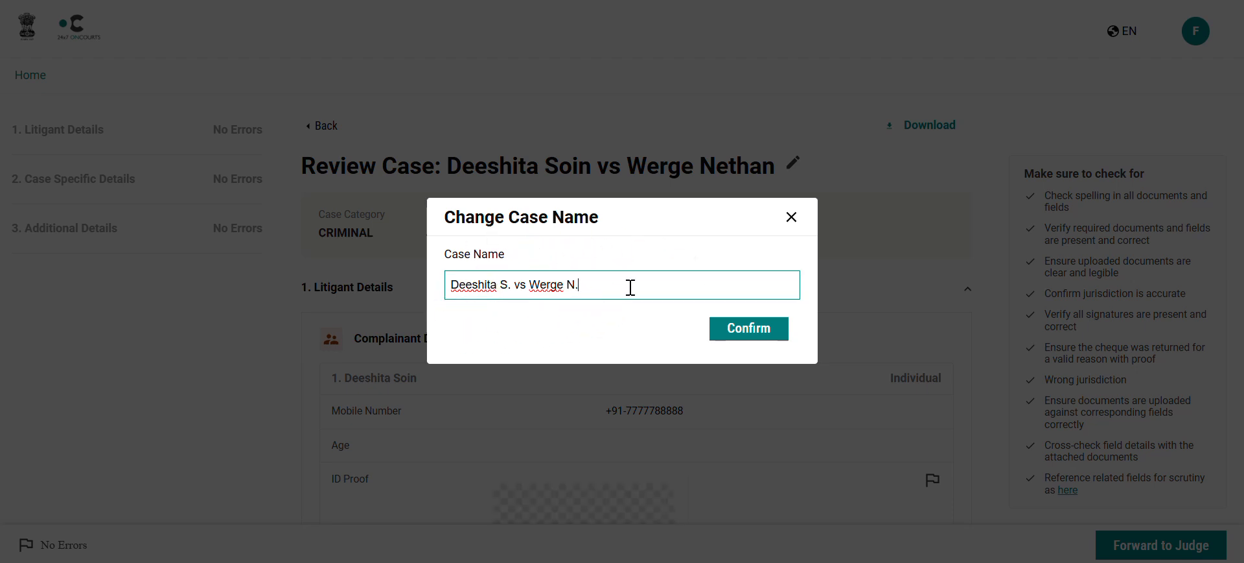
left_click(763, 337)
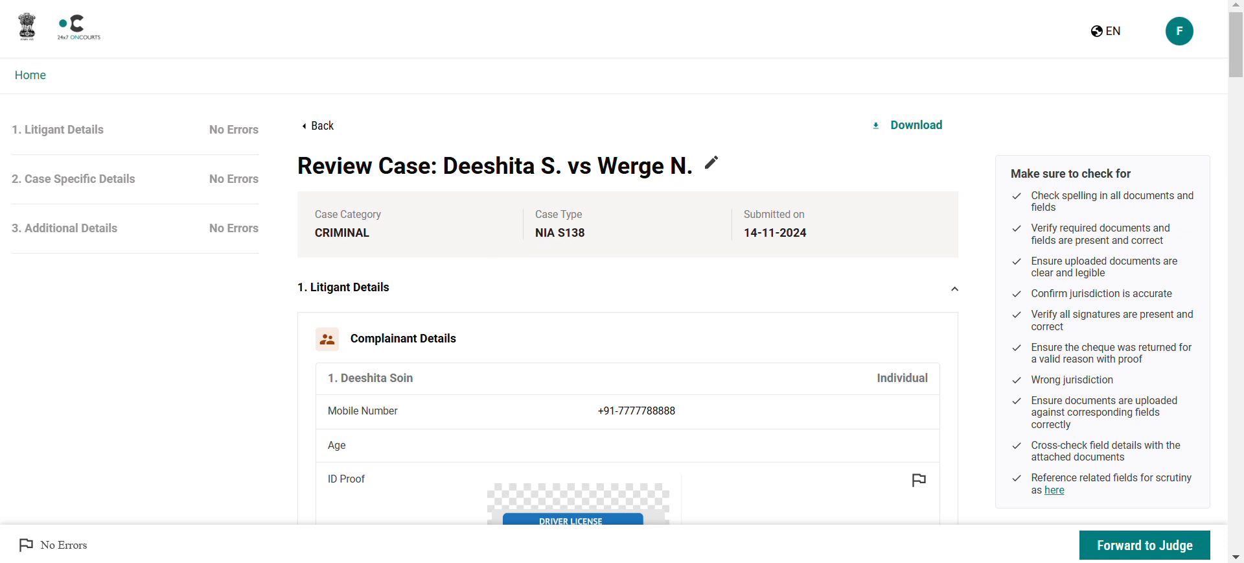
Flag Payee Name on Cheque in Cheque Details as a defect described "not same as complainant name"
scroll(621, 234, "down", 1)
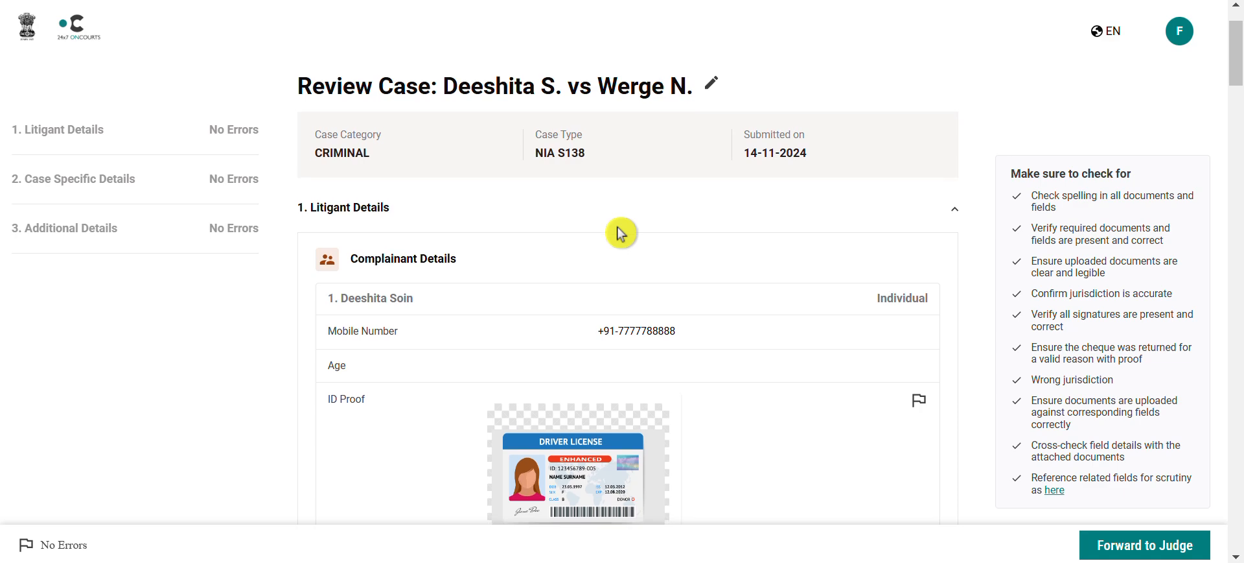
scroll(622, 234, "down", 2)
scroll(621, 234, "down", 8)
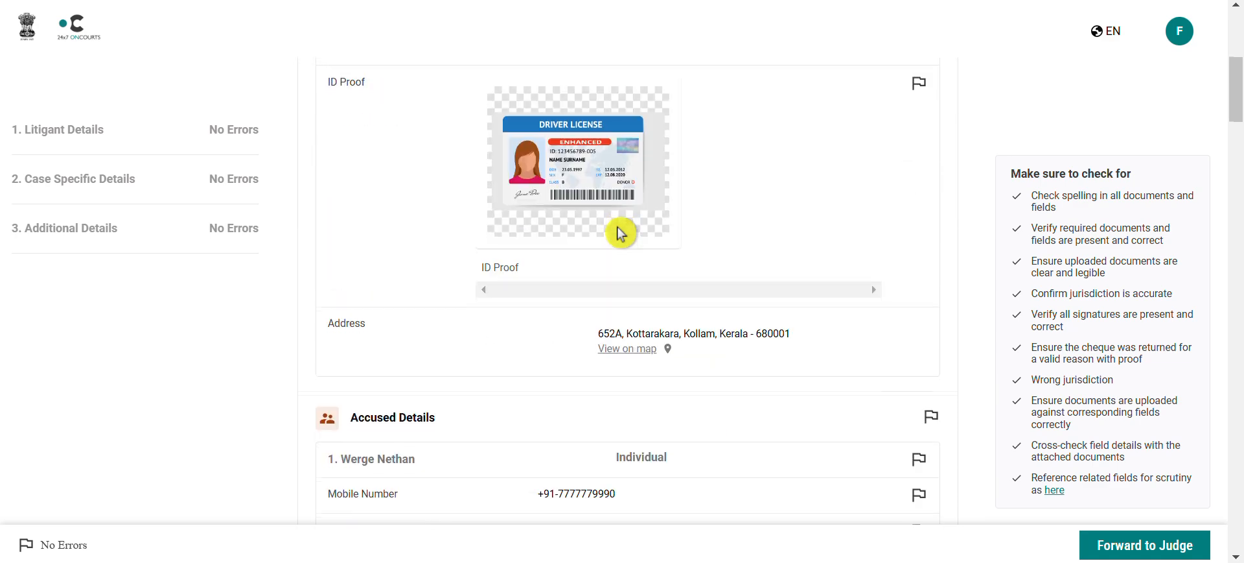
scroll(622, 234, "down", 6)
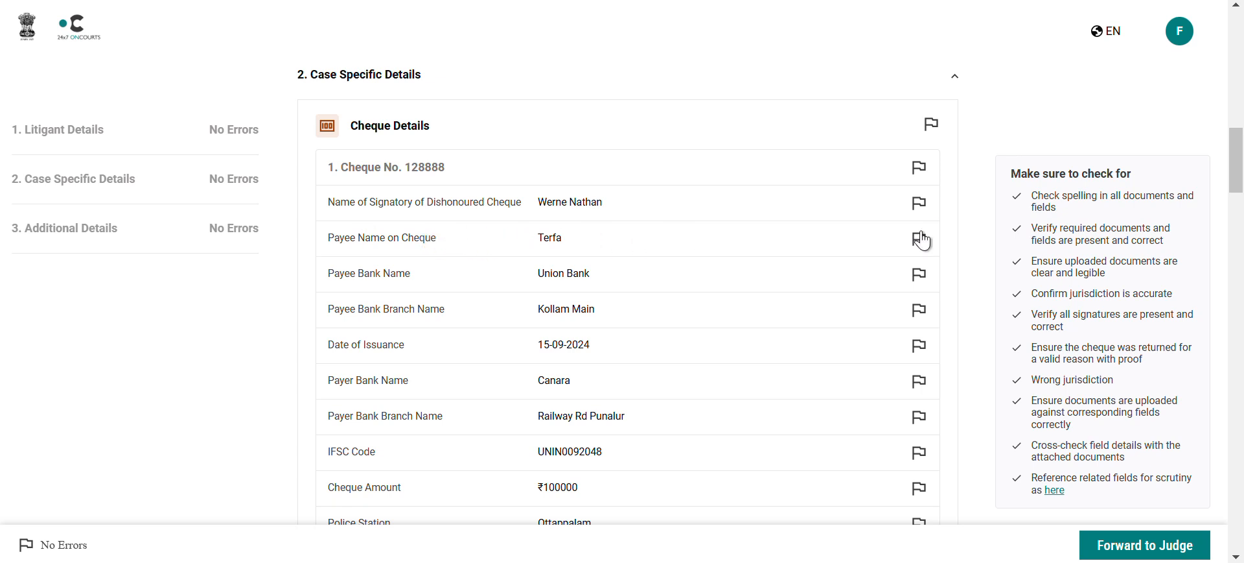
left_click(928, 241)
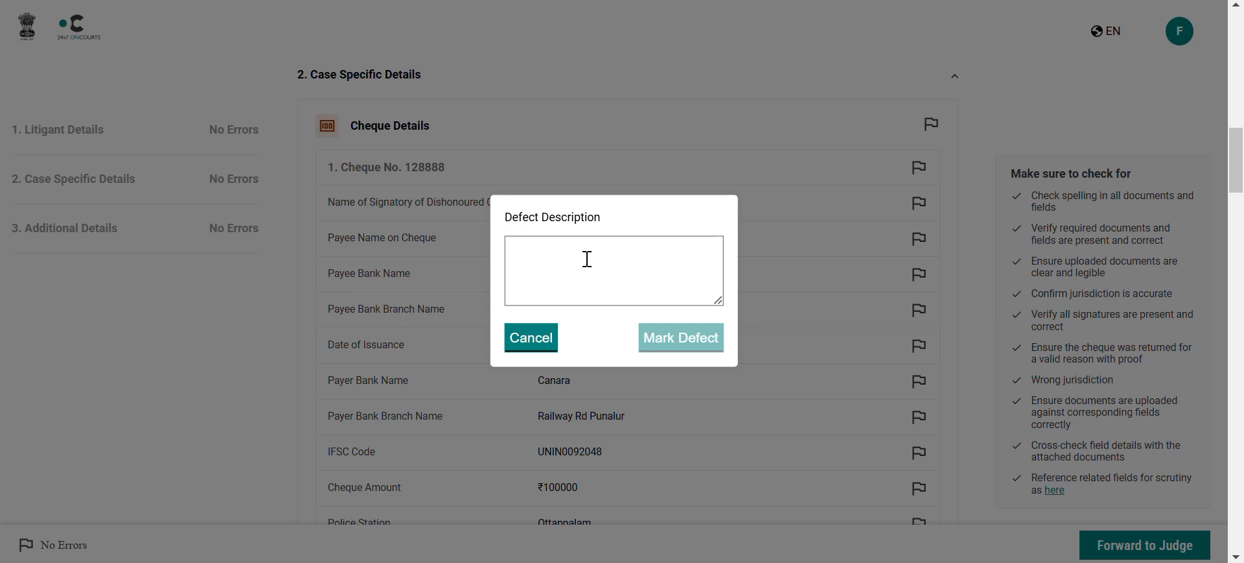
type("not same as complainant ")
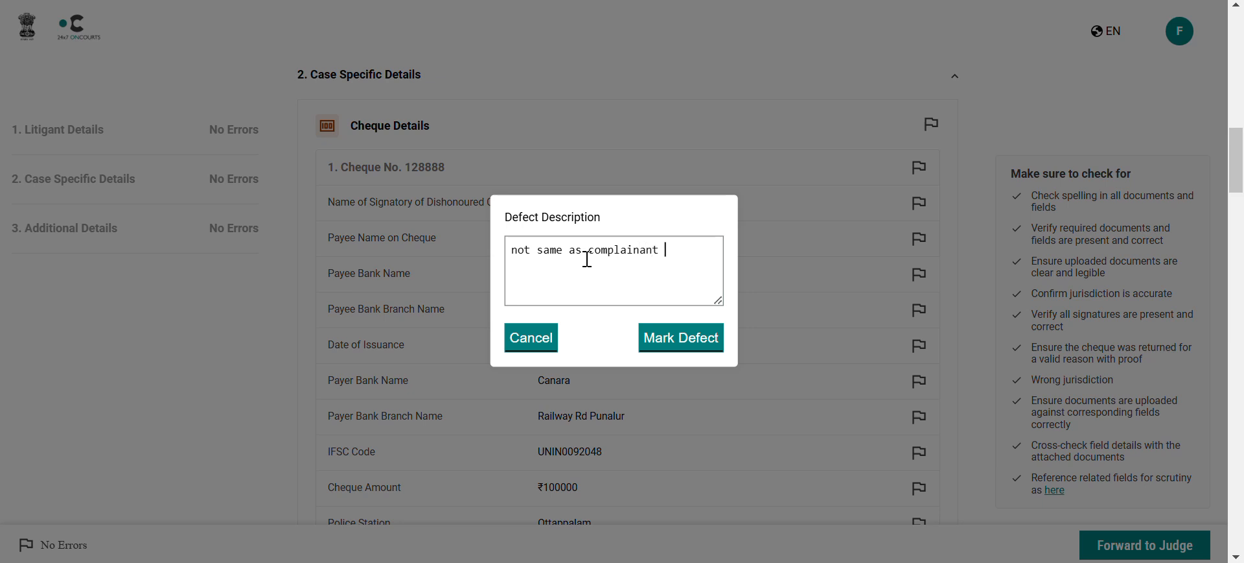
type("name")
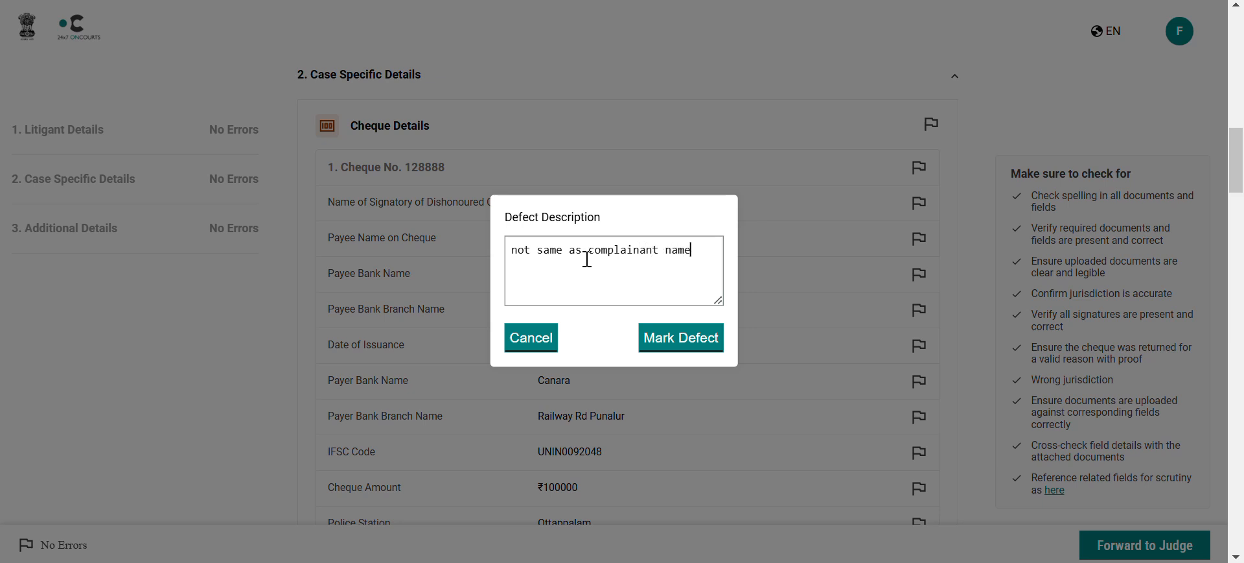
left_click(687, 347)
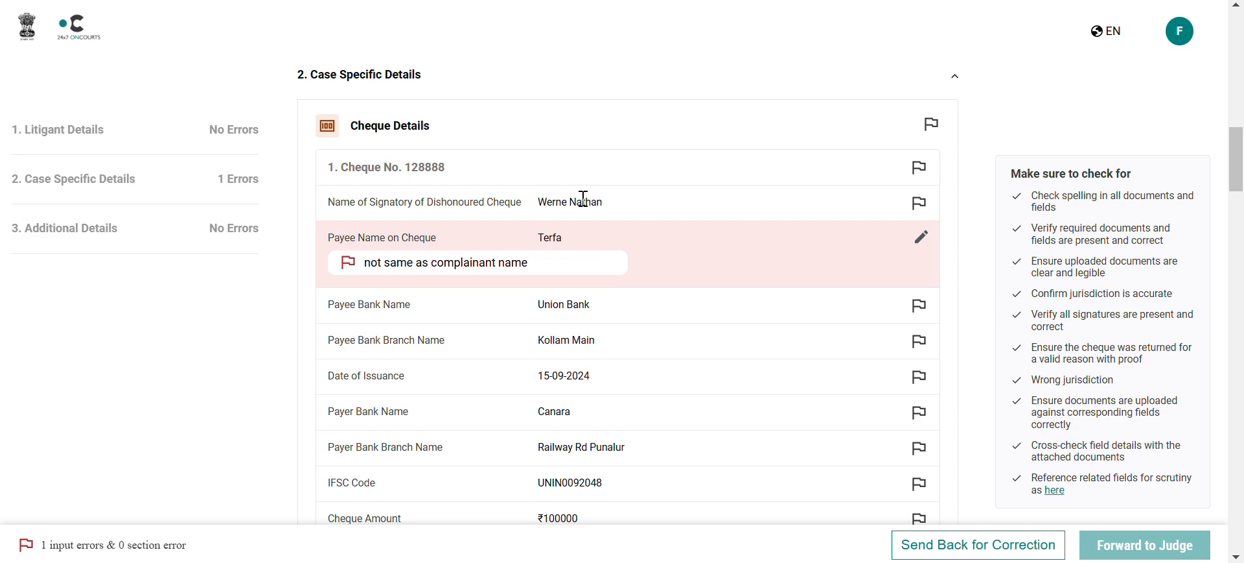
Flag the cheque Documents with the defect description "Retry with a better quality image. Wrong image."
scroll(583, 198, "down", 5)
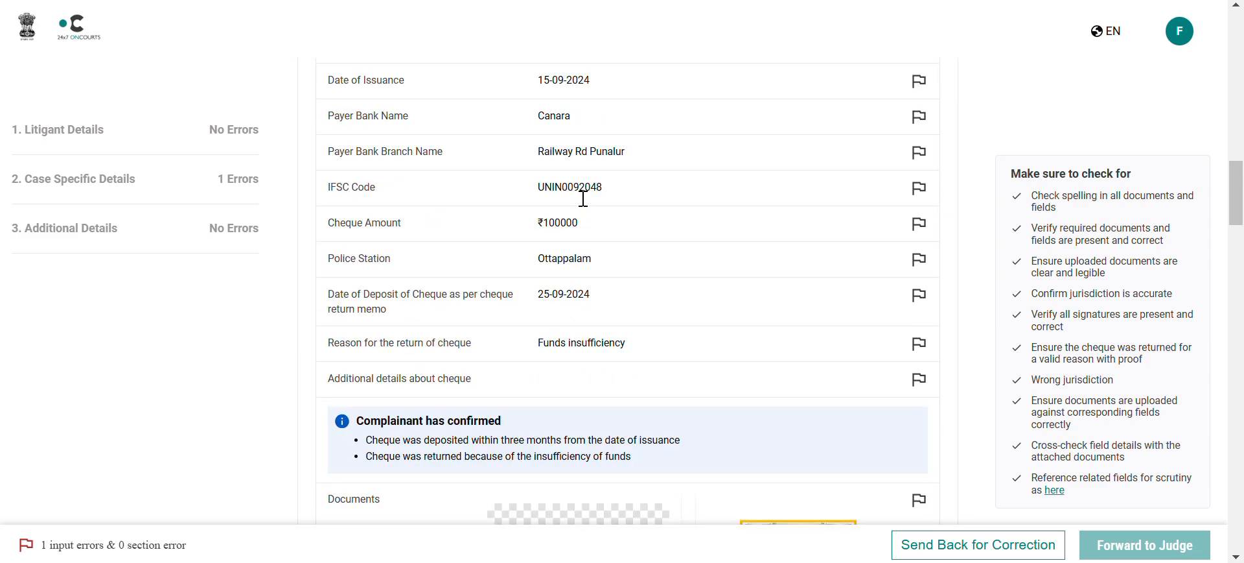
scroll(584, 198, "down", 4)
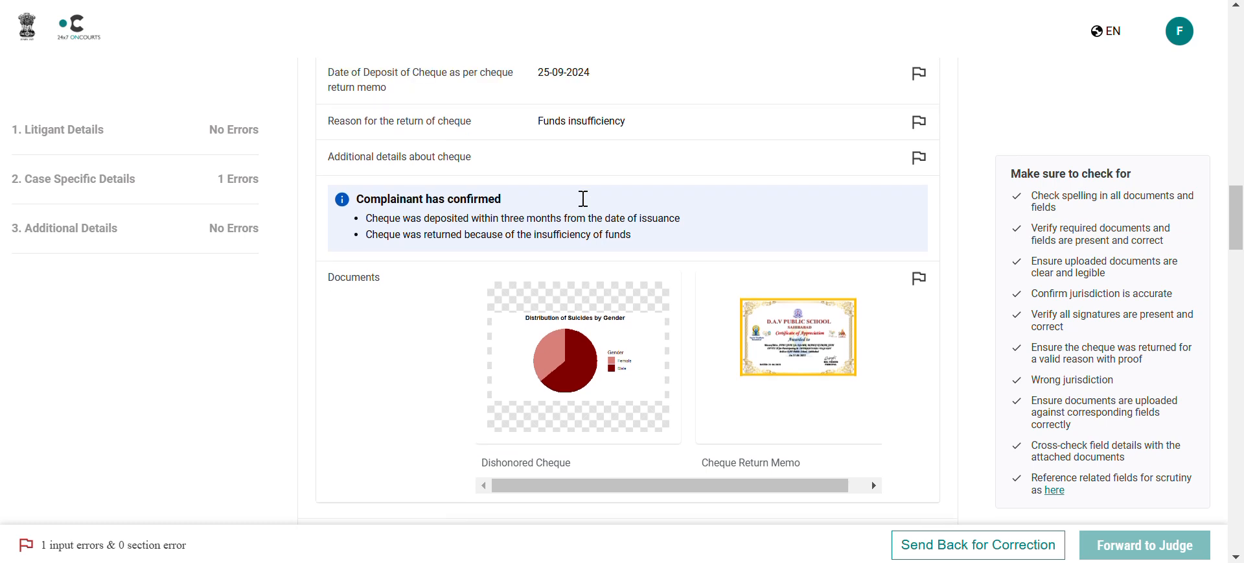
left_click(349, 364)
left_click(918, 280)
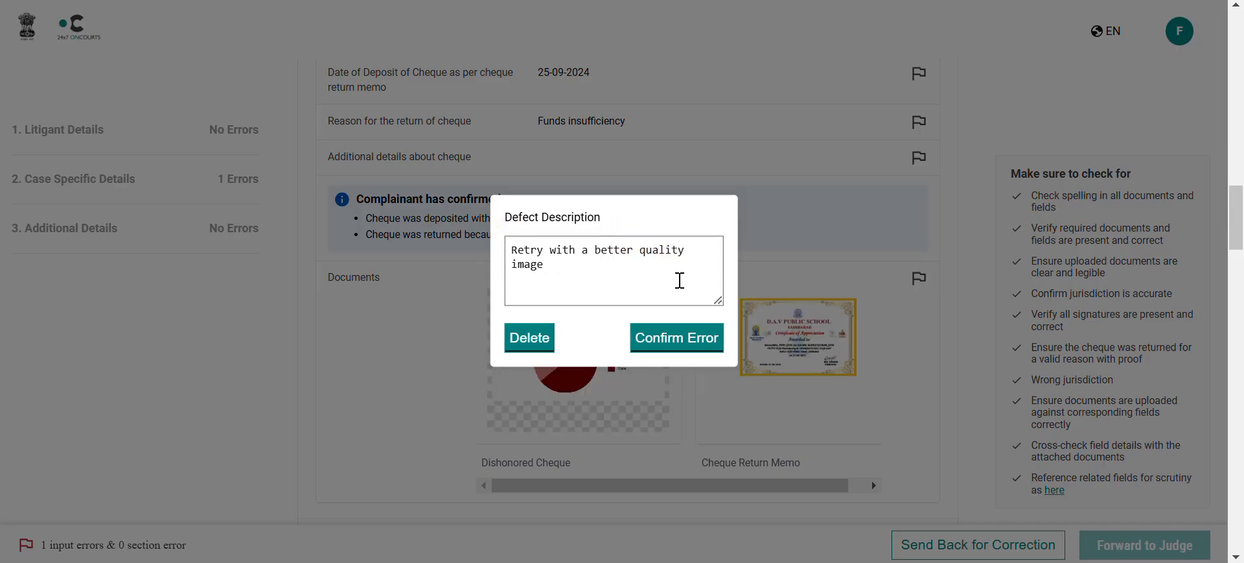
left_click(658, 264)
type(". ")
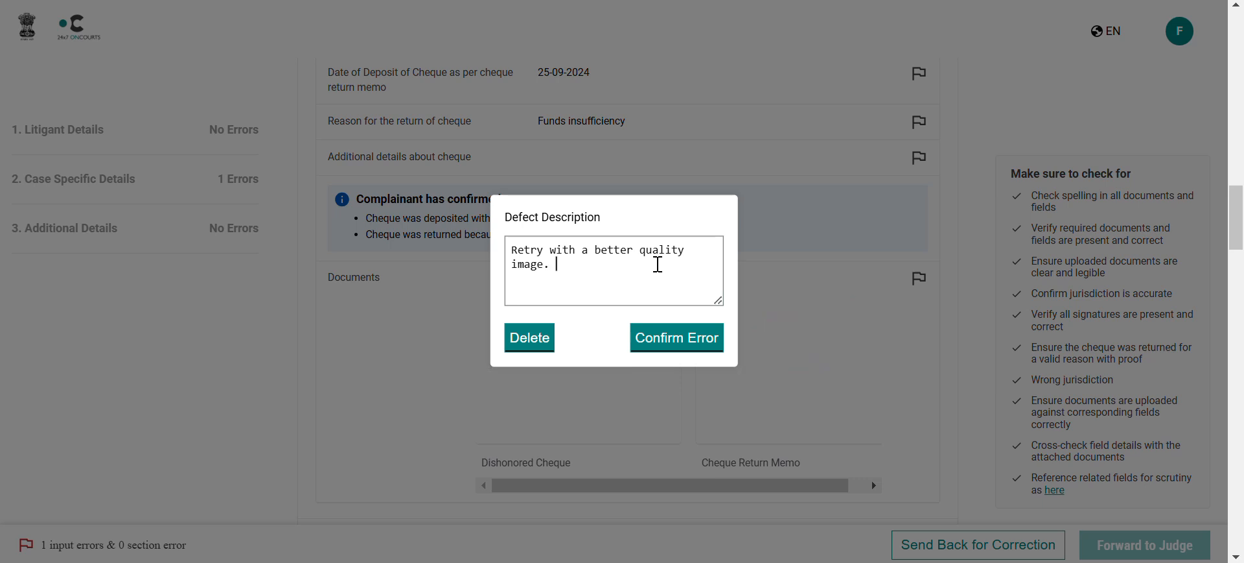
type("Wrong ")
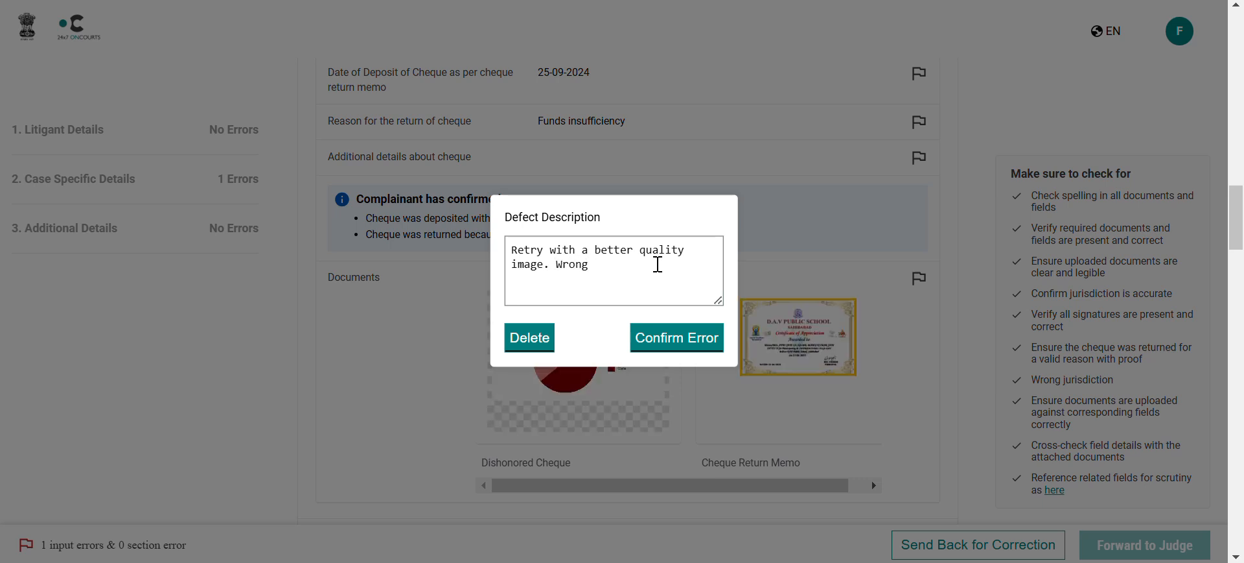
type("image.")
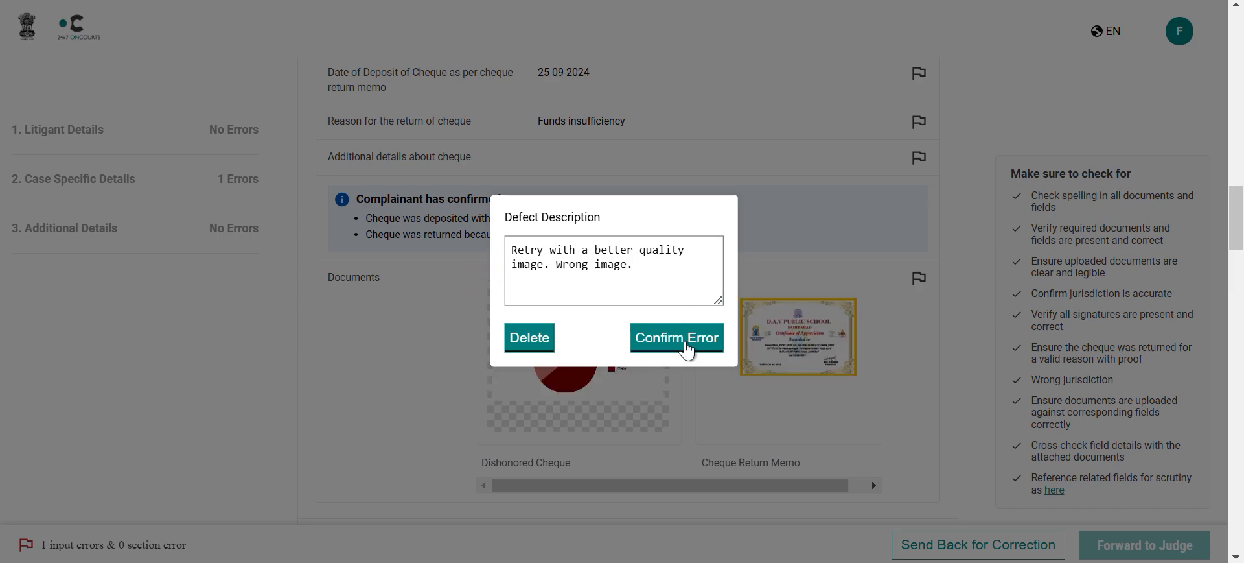
left_click(687, 350)
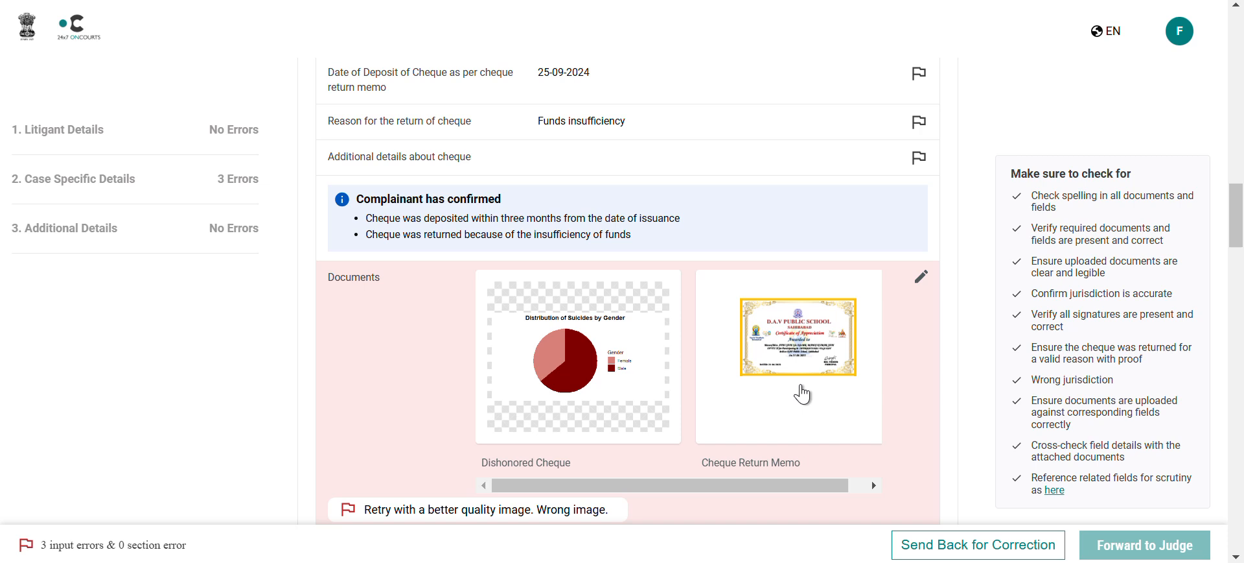
Update the Payee Name on Cheque defect description to "not the same as complainant name"
scroll(805, 208, "up", 7)
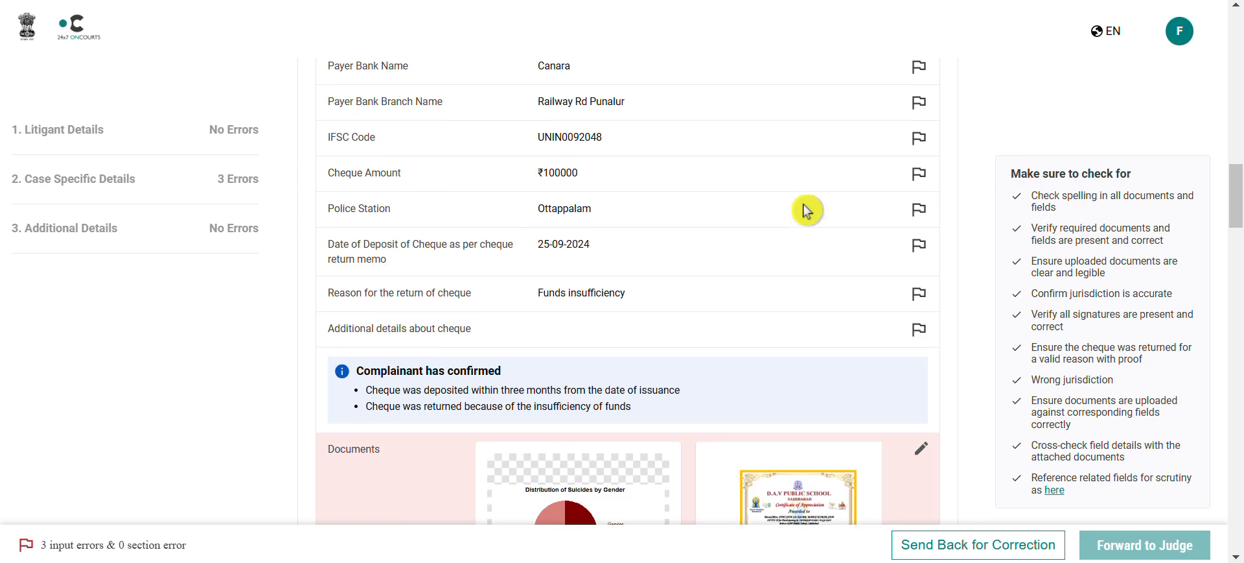
scroll(807, 210, "up", 1)
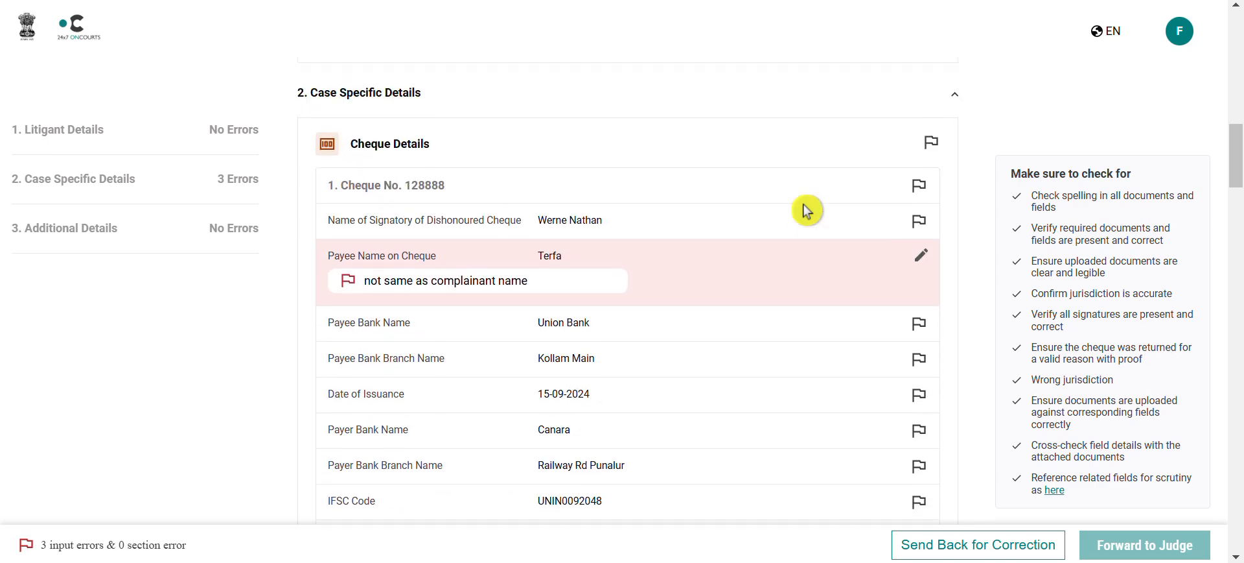
left_click(923, 257)
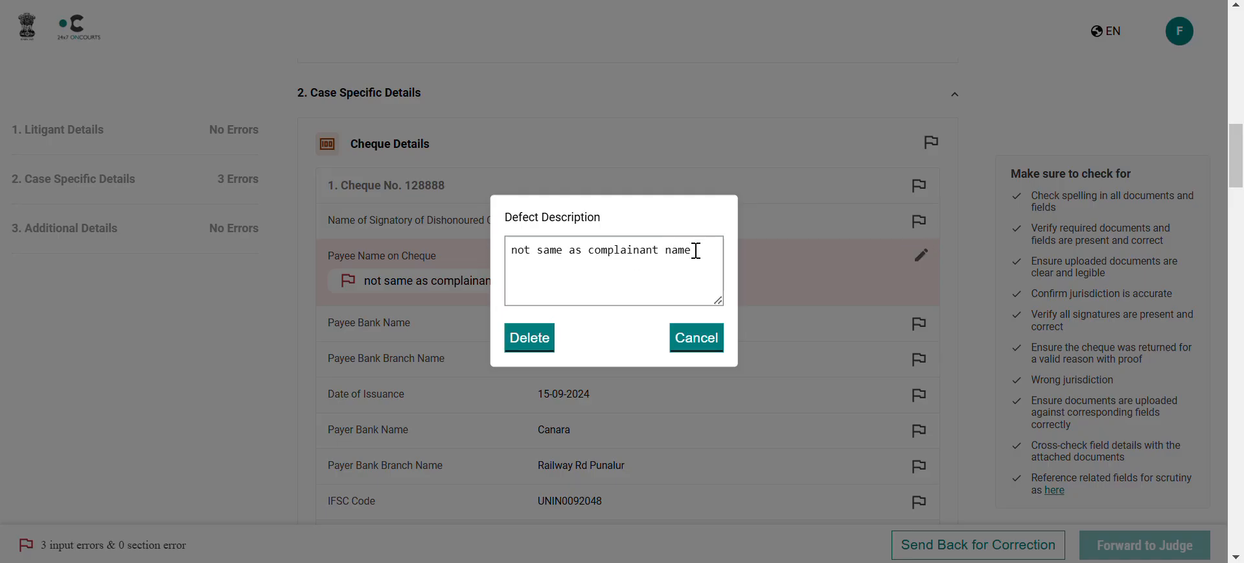
left_click(536, 249)
type("the")
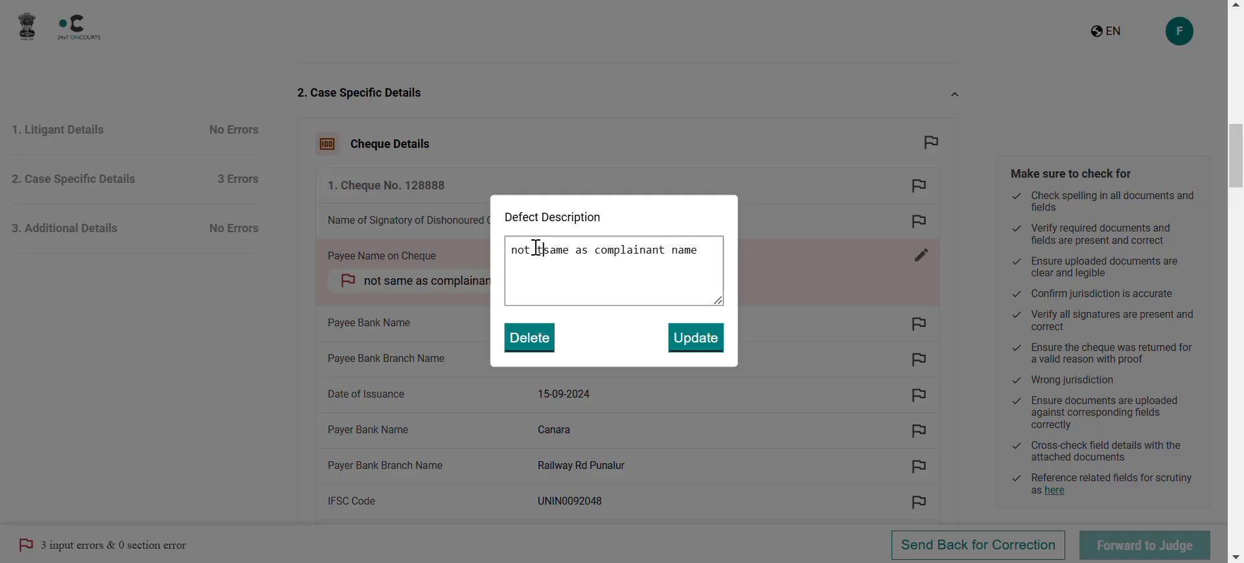
left_click(690, 350)
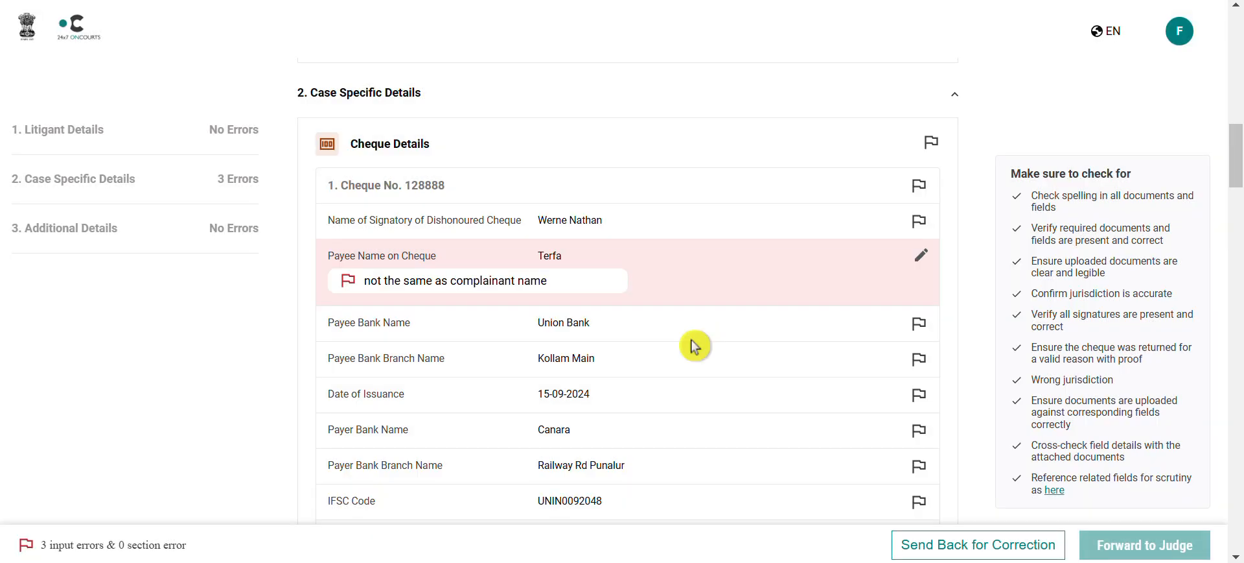
Delete the defect comment flagged on Payee Name on Cheque
left_click(918, 255)
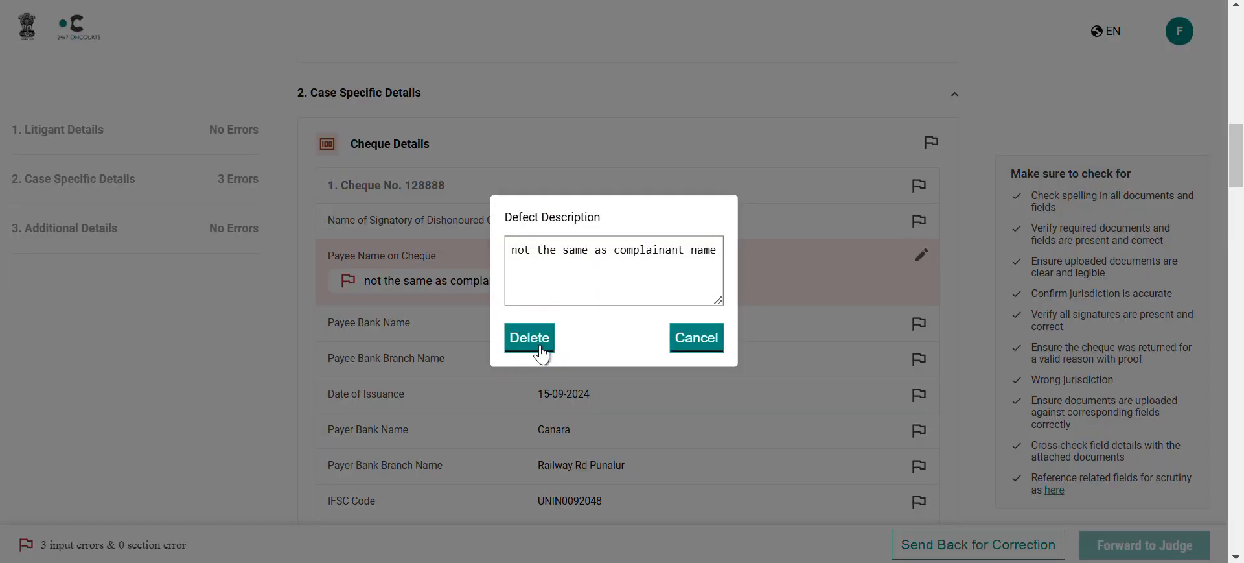
left_click(520, 345)
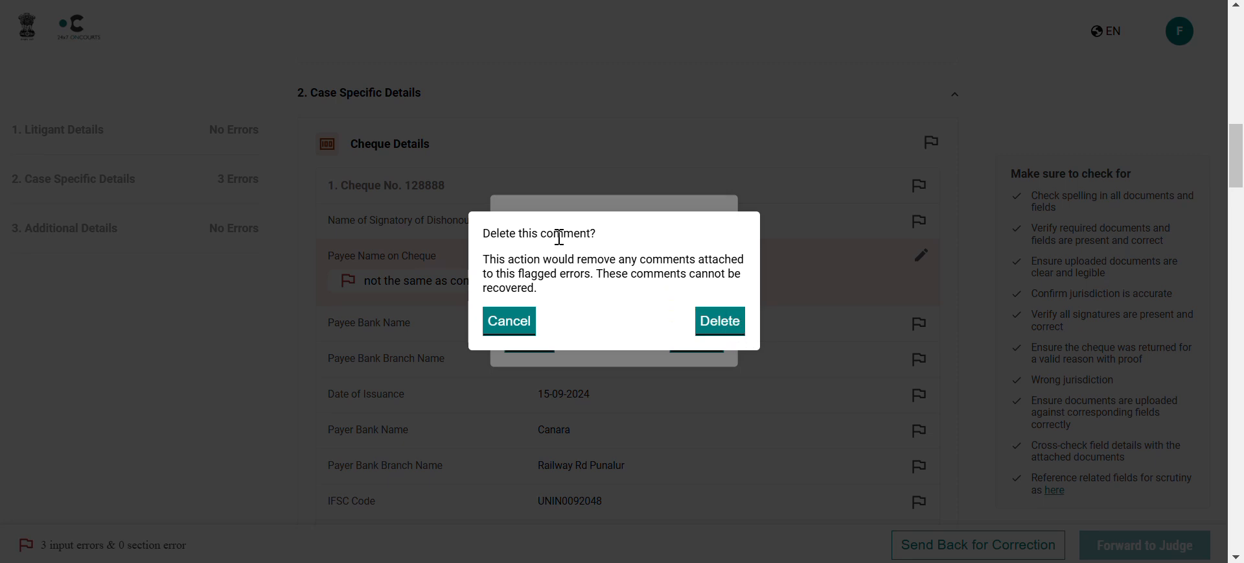
left_click(719, 330)
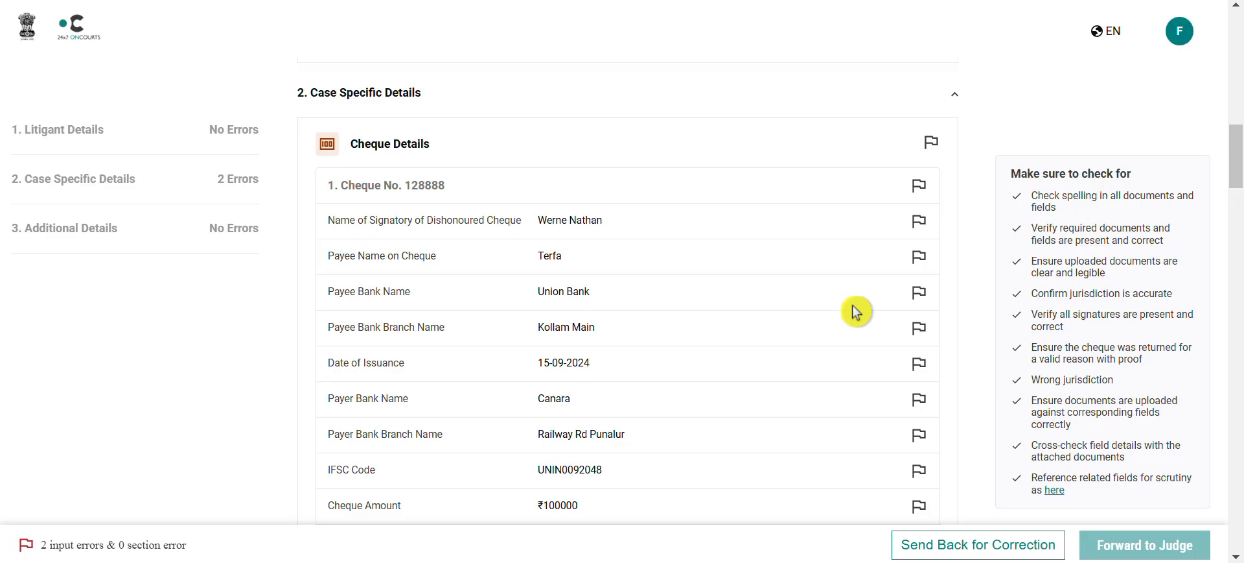
Examine the Lease Agreement.pdf uploaded as Proof of Debt/ Liability and close it without marking a defect on it
scroll(857, 312, "down", 9)
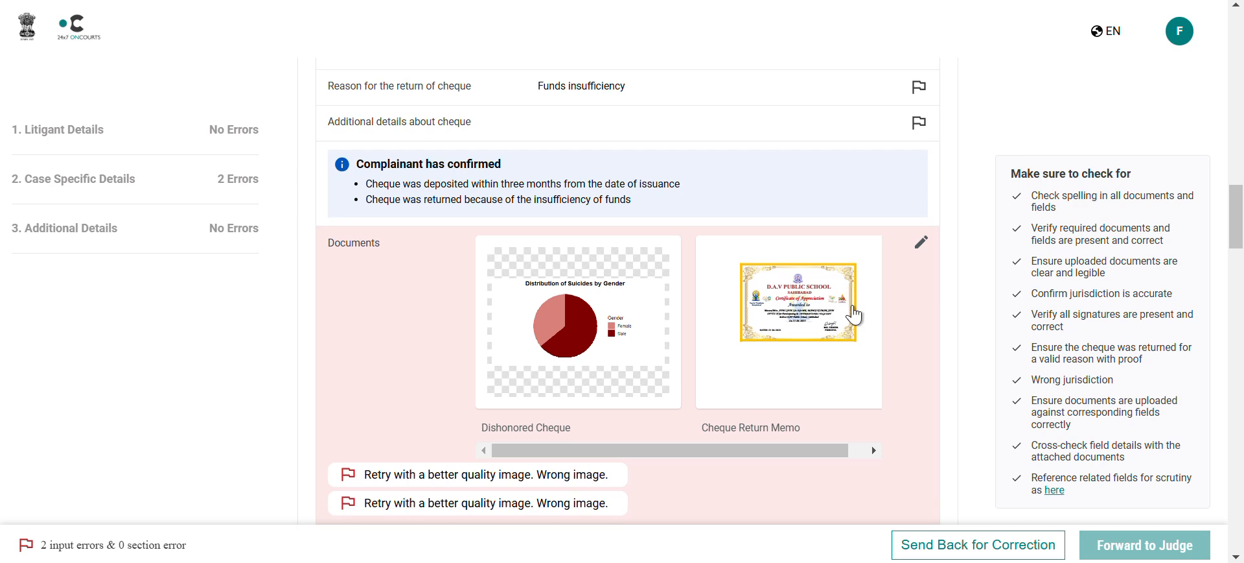
scroll(855, 316, "down", 5)
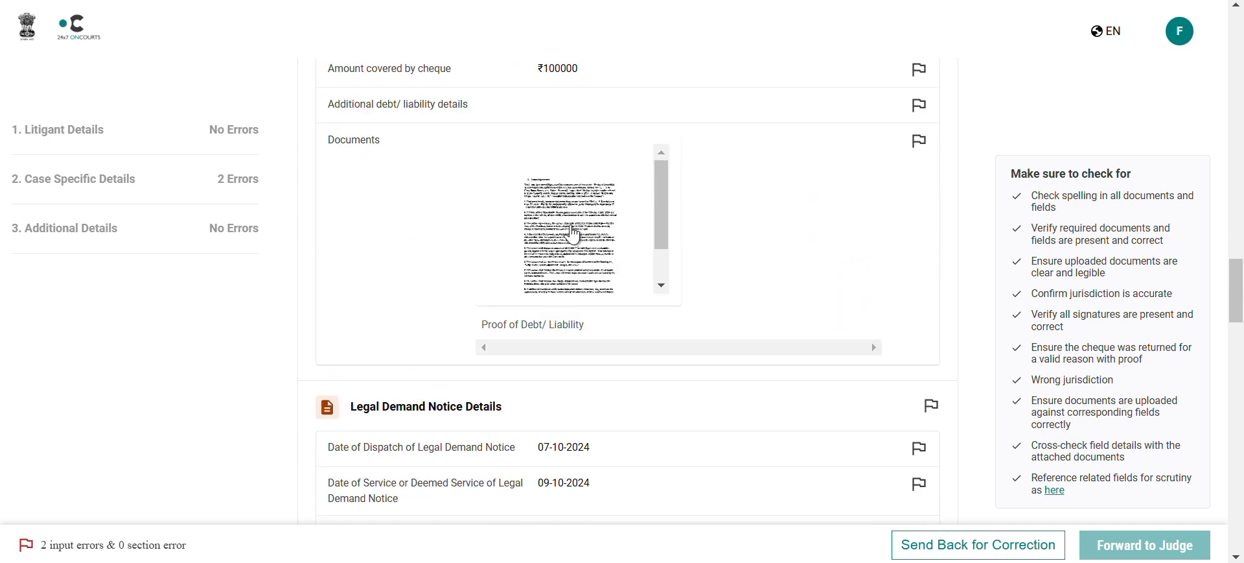
left_click(573, 235)
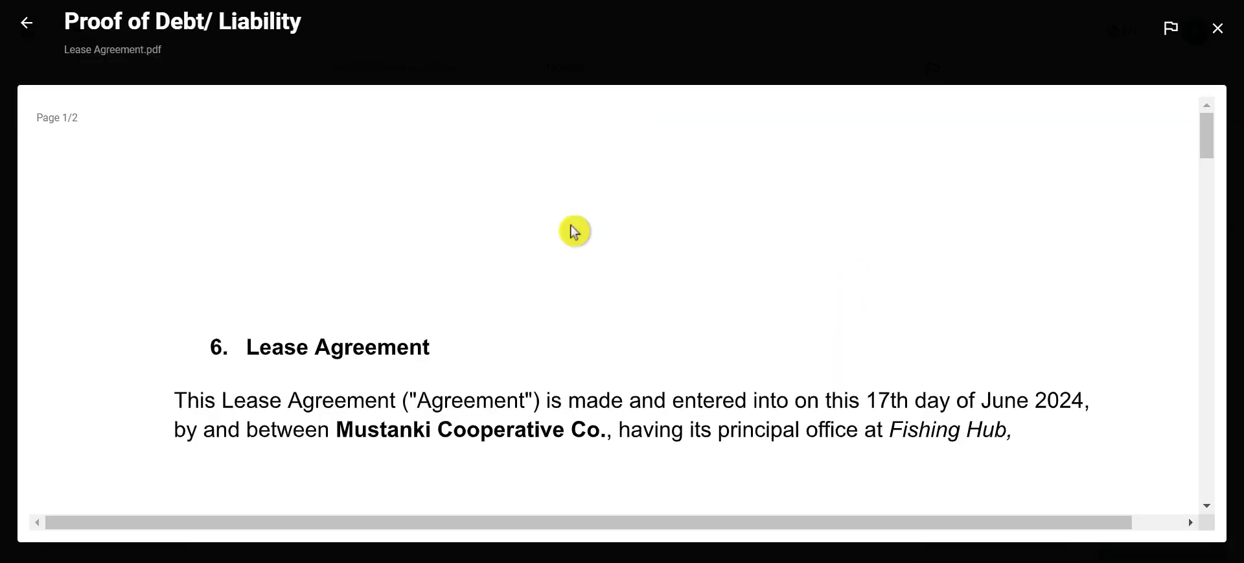
scroll(573, 230, "down", 3)
scroll(575, 230, "down", 8)
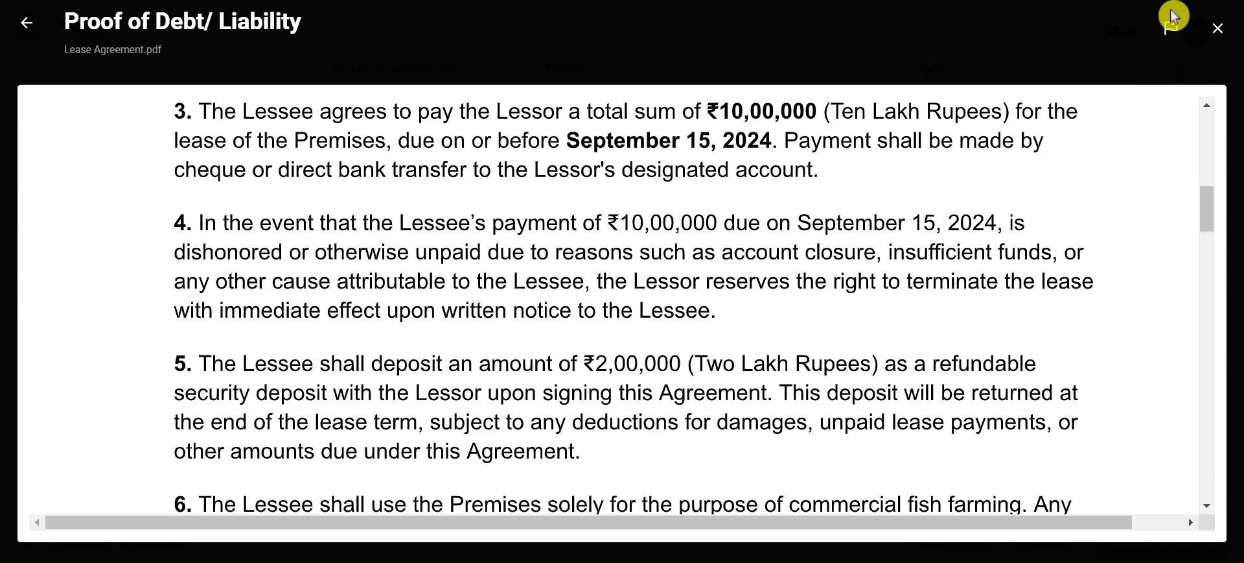
left_click(1171, 28)
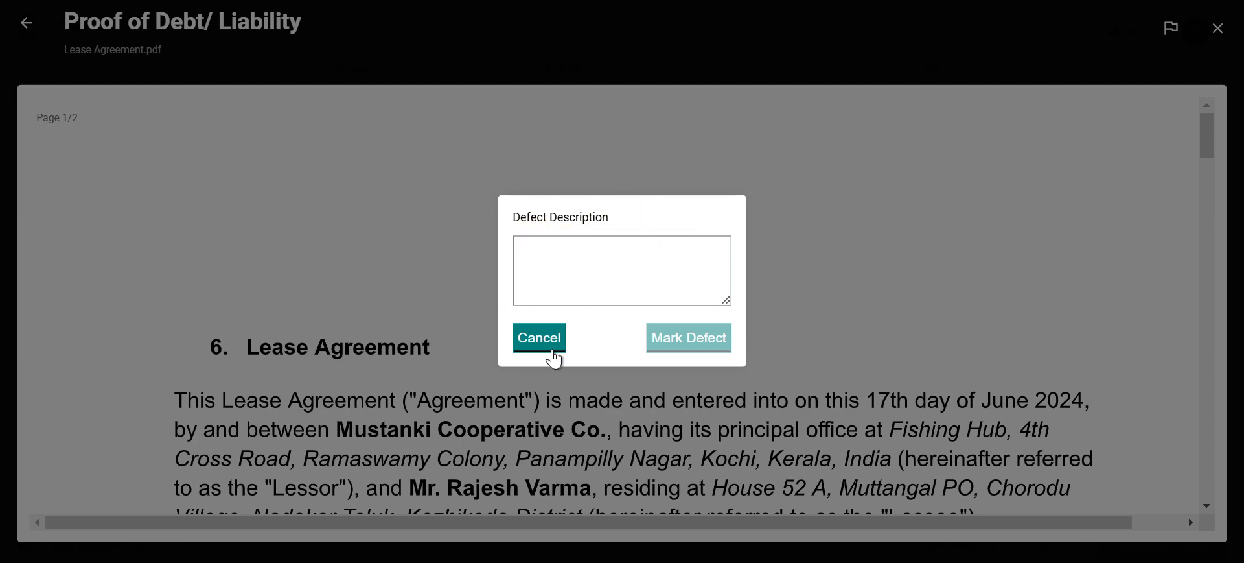
left_click(543, 339)
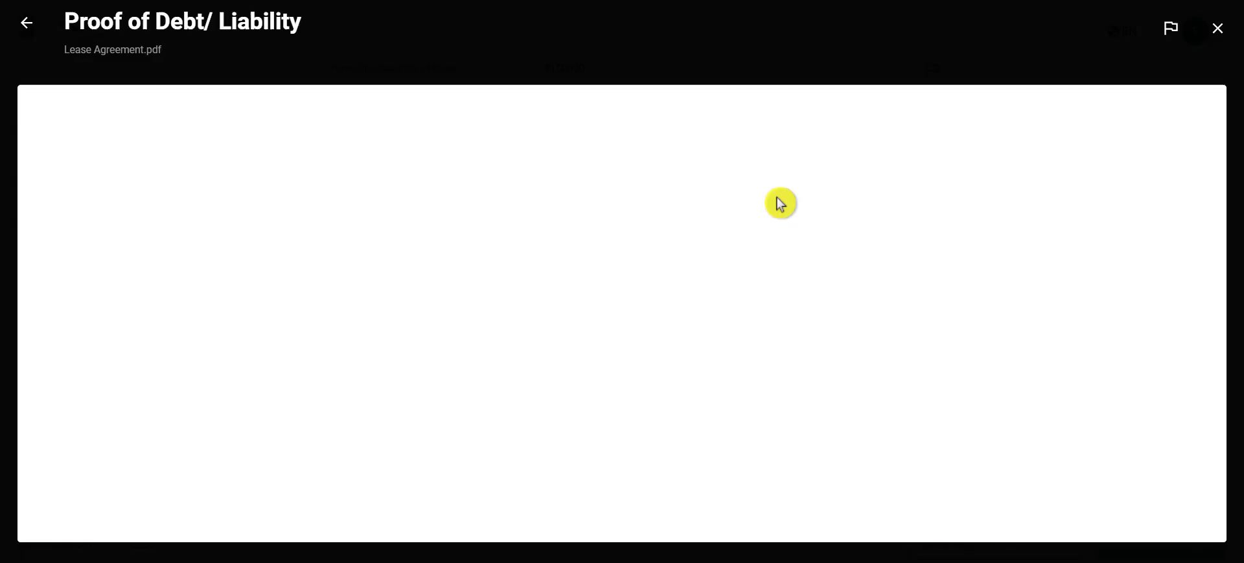
left_click(1222, 33)
Flag the whole Debt/ Liability Details section with the defect description "document does not match fields"
scroll(786, 294, "up", 4)
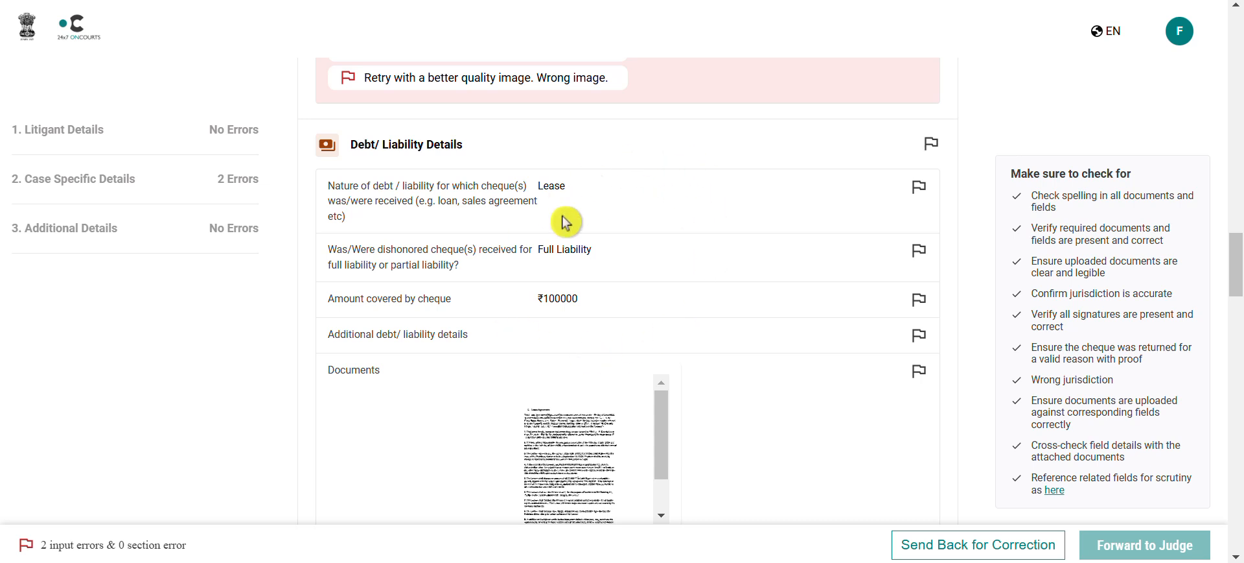
left_click(931, 144)
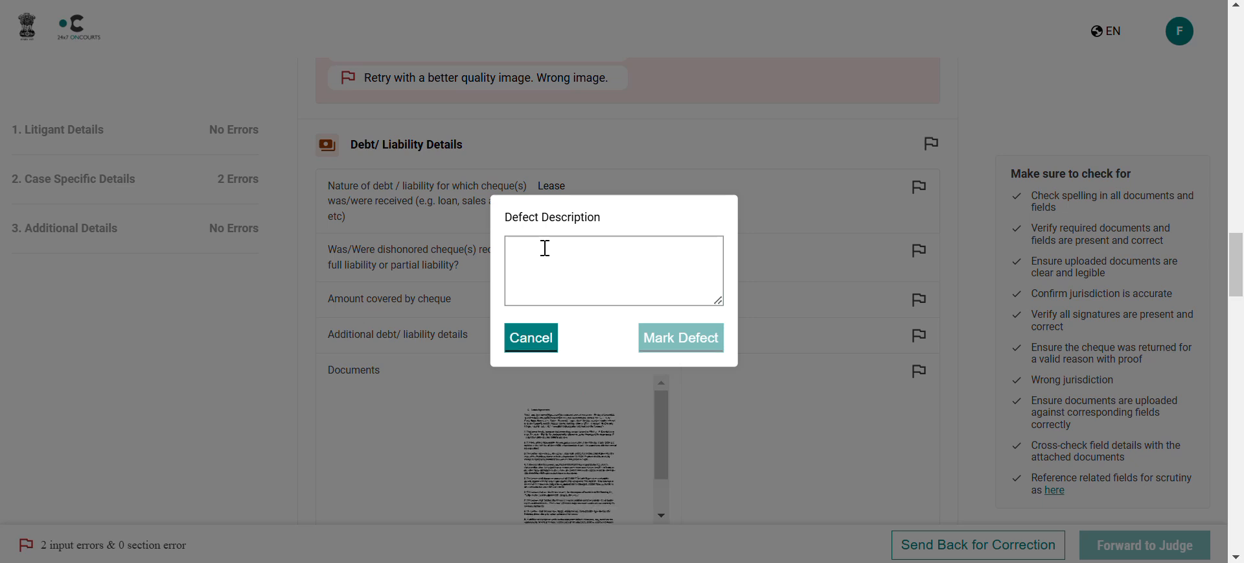
type("document does not ma")
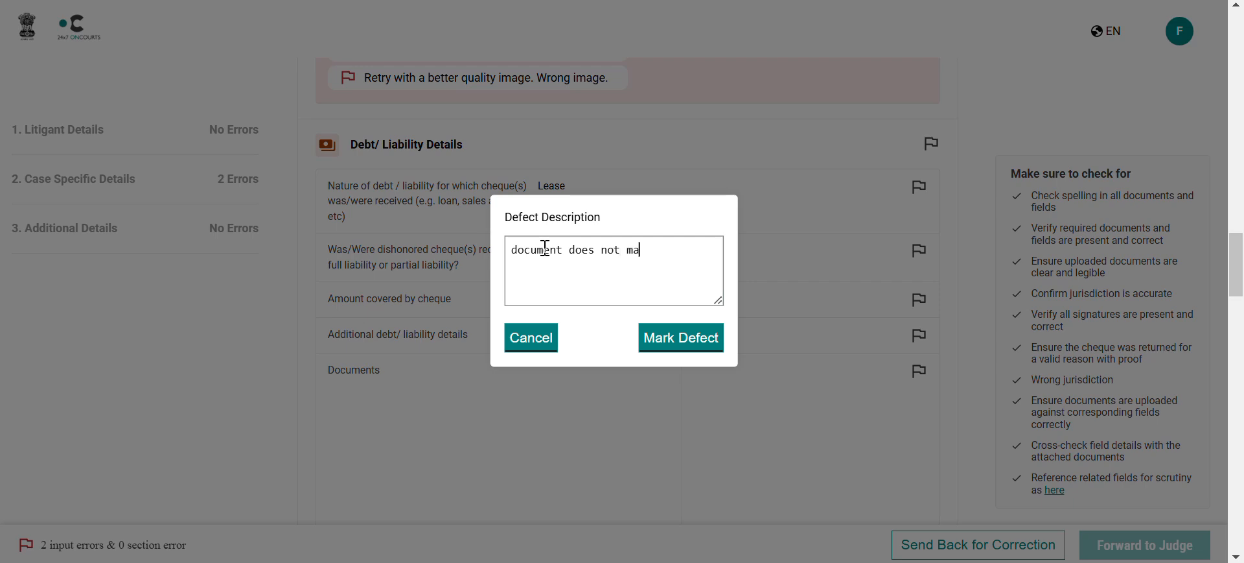
type("tch fields")
left_click(700, 356)
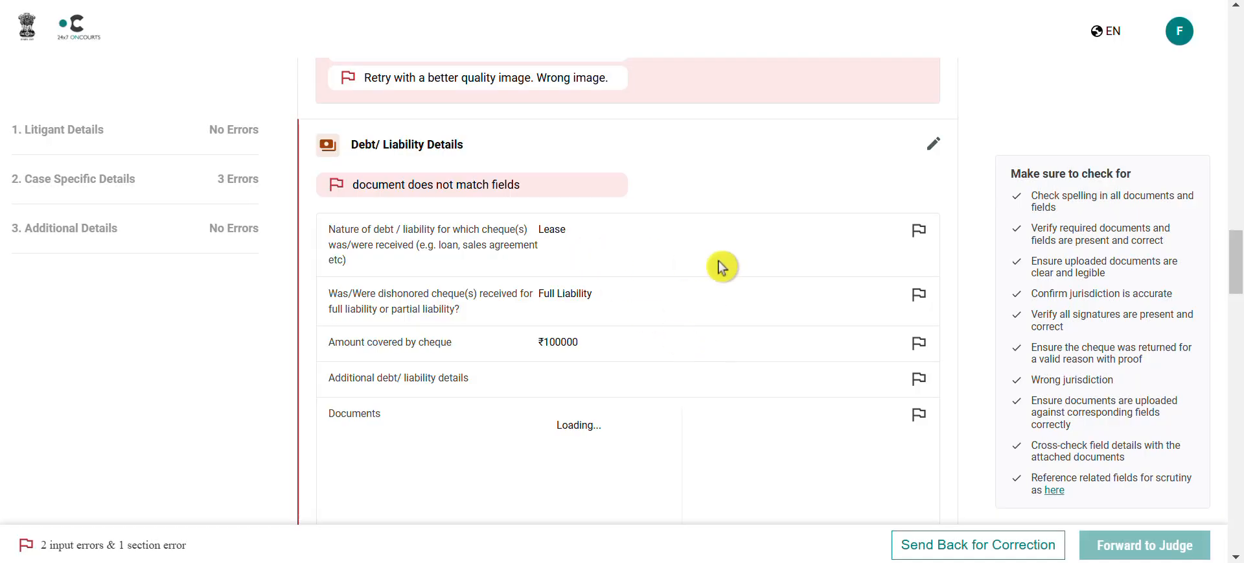
Examine the case file from Debt/ Liability Details through Legal Demand Notice Details and Delay Condonation Application to Additional Details
scroll(558, 244, "down", 2)
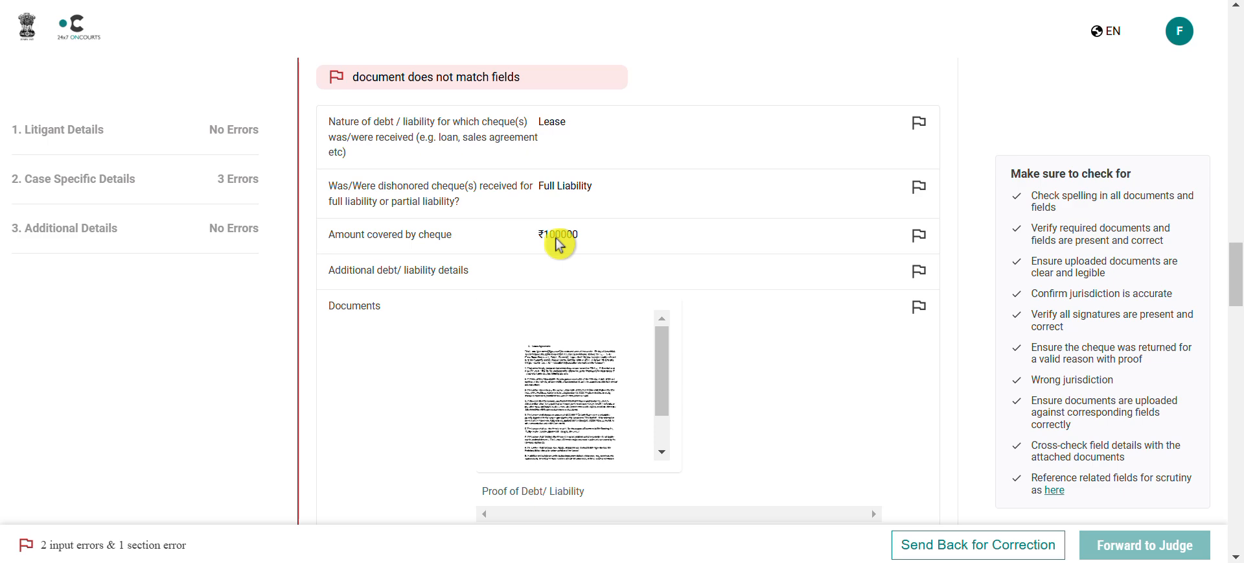
scroll(560, 244, "down", 1)
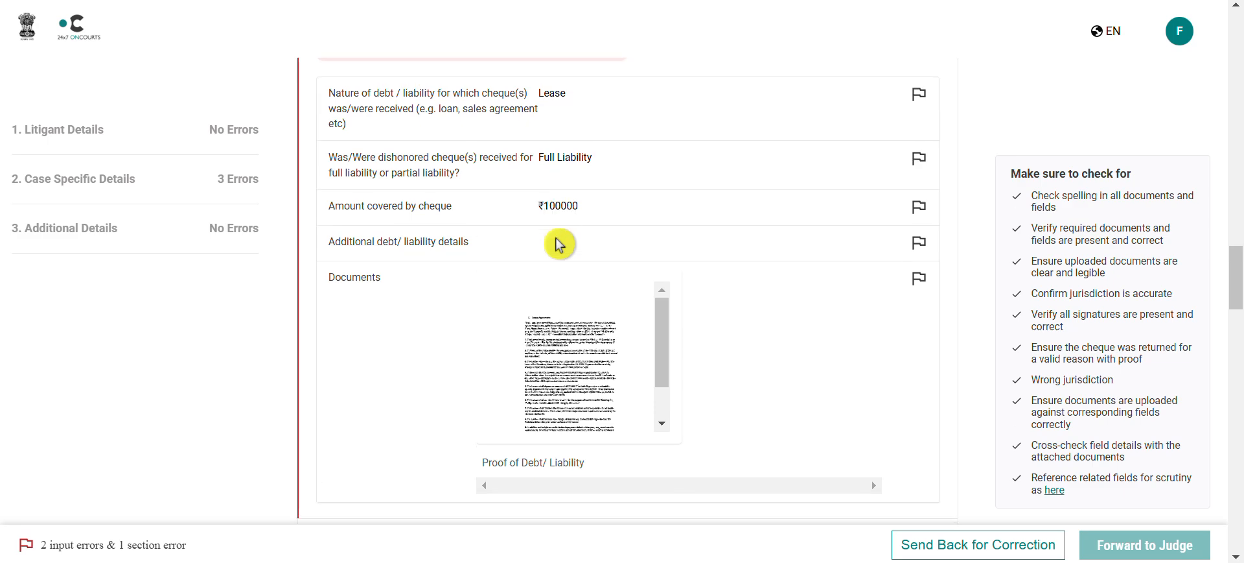
scroll(560, 244, "down", 5)
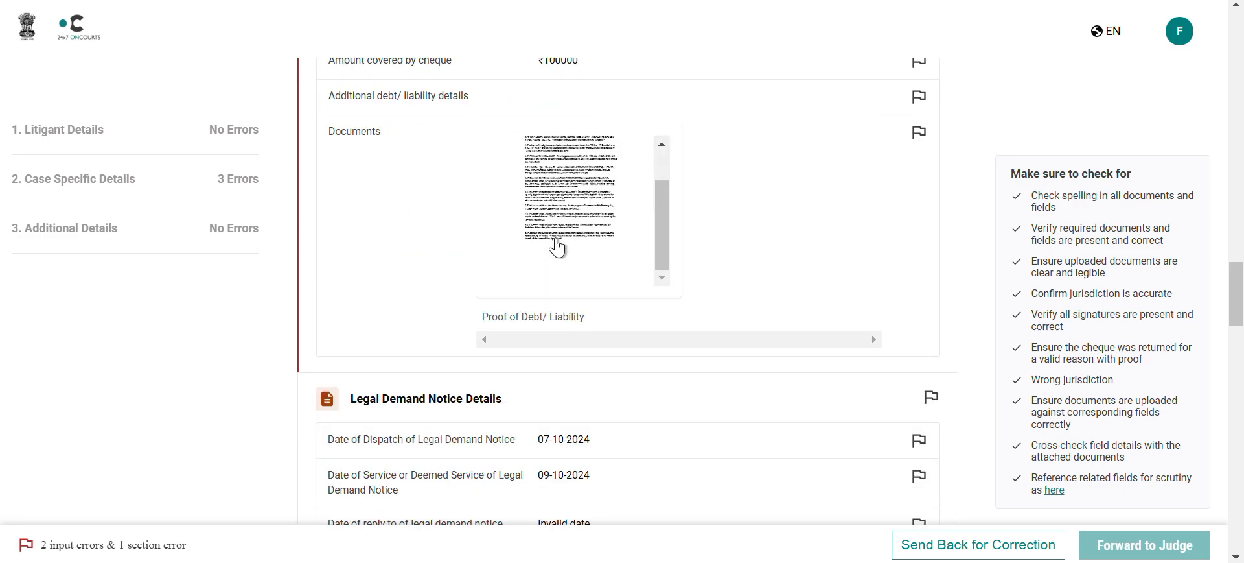
scroll(559, 248, "down", 2)
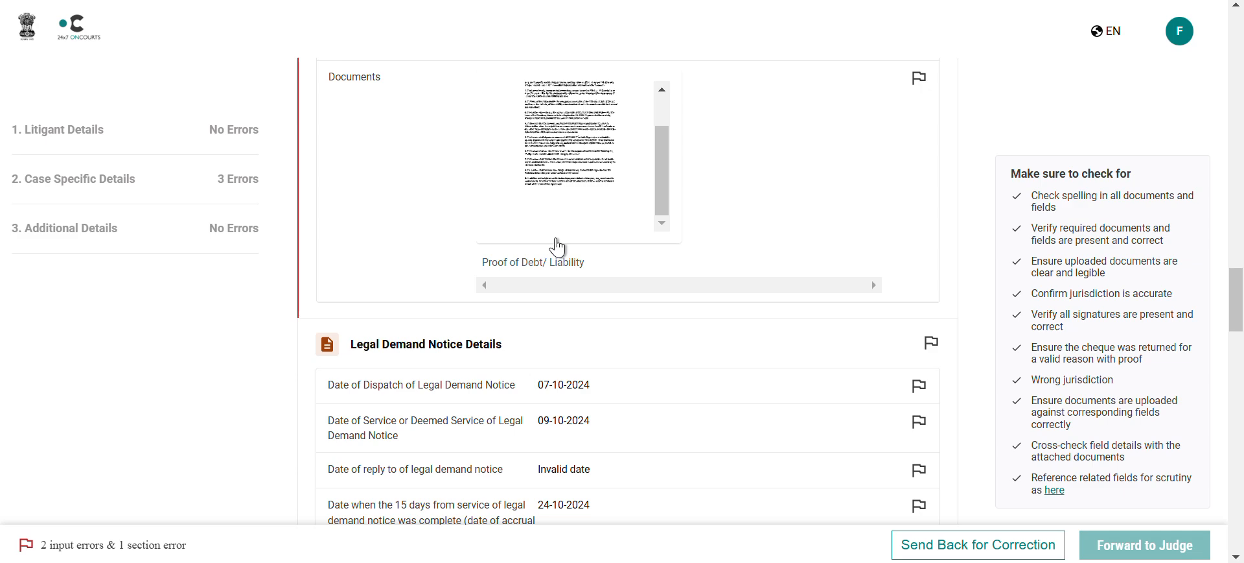
scroll(559, 246, "down", 12)
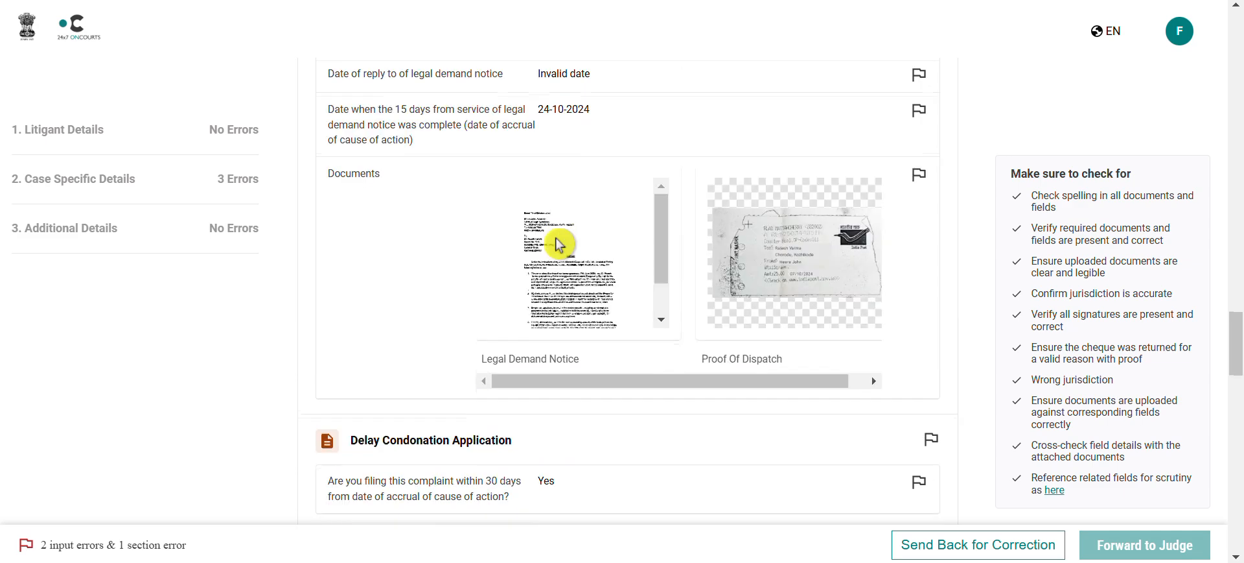
scroll(560, 245, "down", 5)
scroll(560, 244, "down", 10)
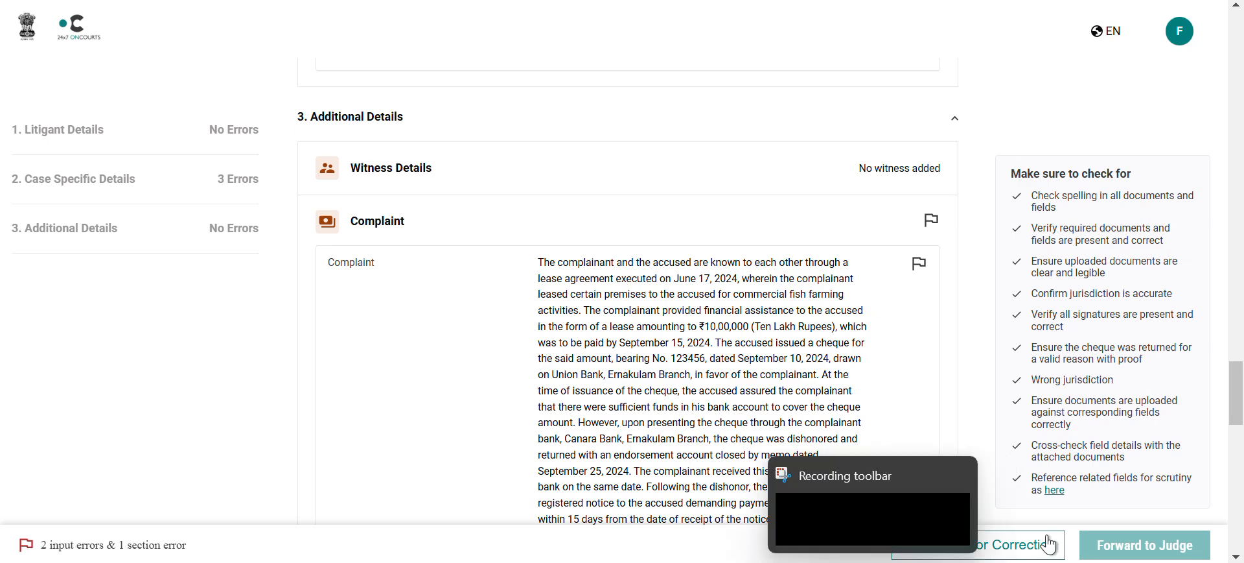
Send the case file back for correction, confirm it, and return to the home page
left_click(1001, 548)
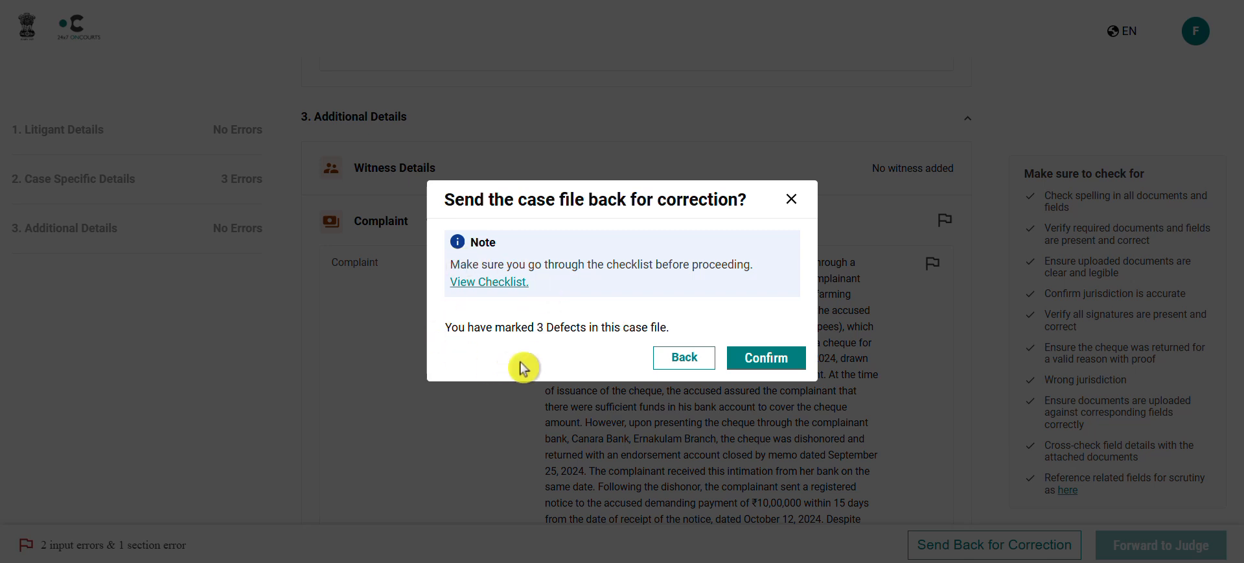
left_click(777, 361)
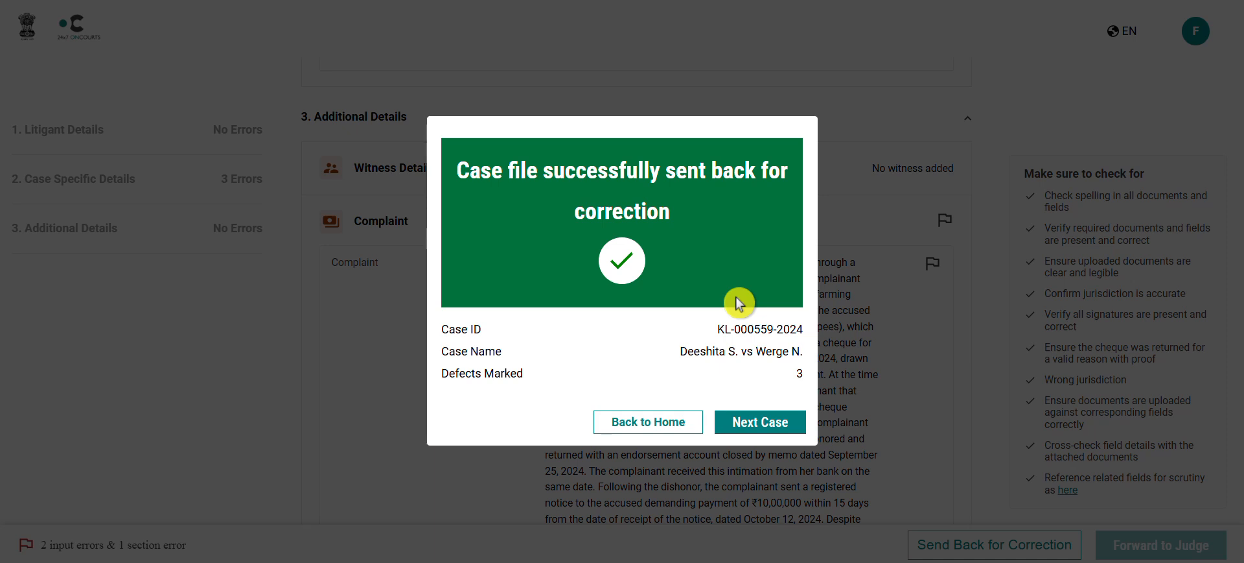
left_click(656, 424)
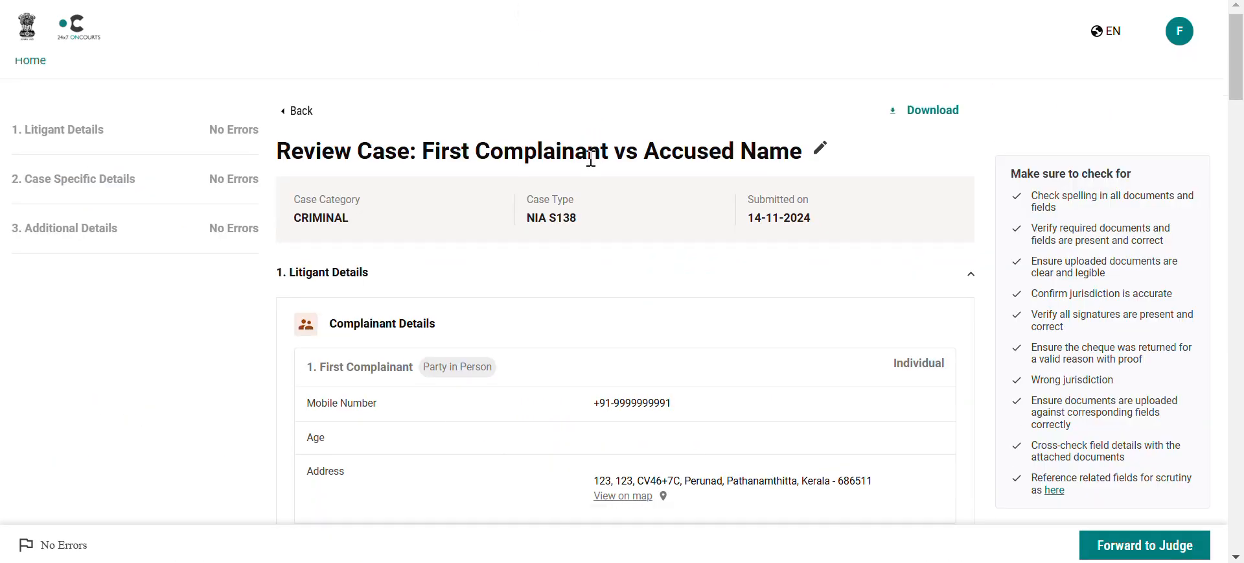
Check the cheque details of the First Complainant vs Accused Name case and forward the case file to the judge without defects
scroll(591, 158, "down", 10)
scroll(591, 158, "down", 3)
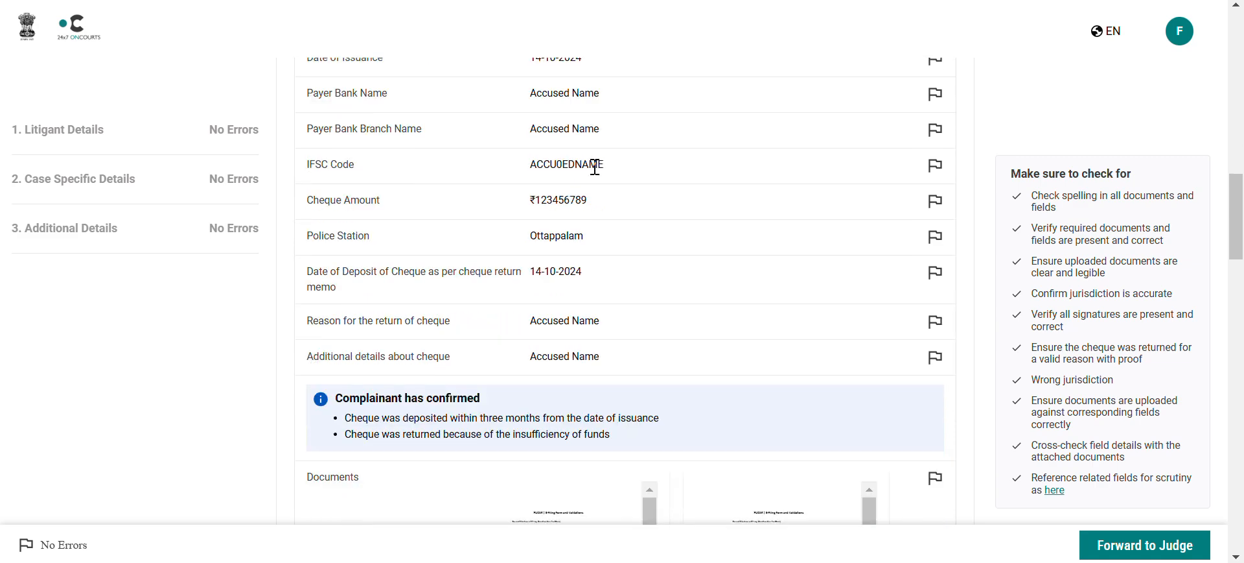
left_click(676, 312)
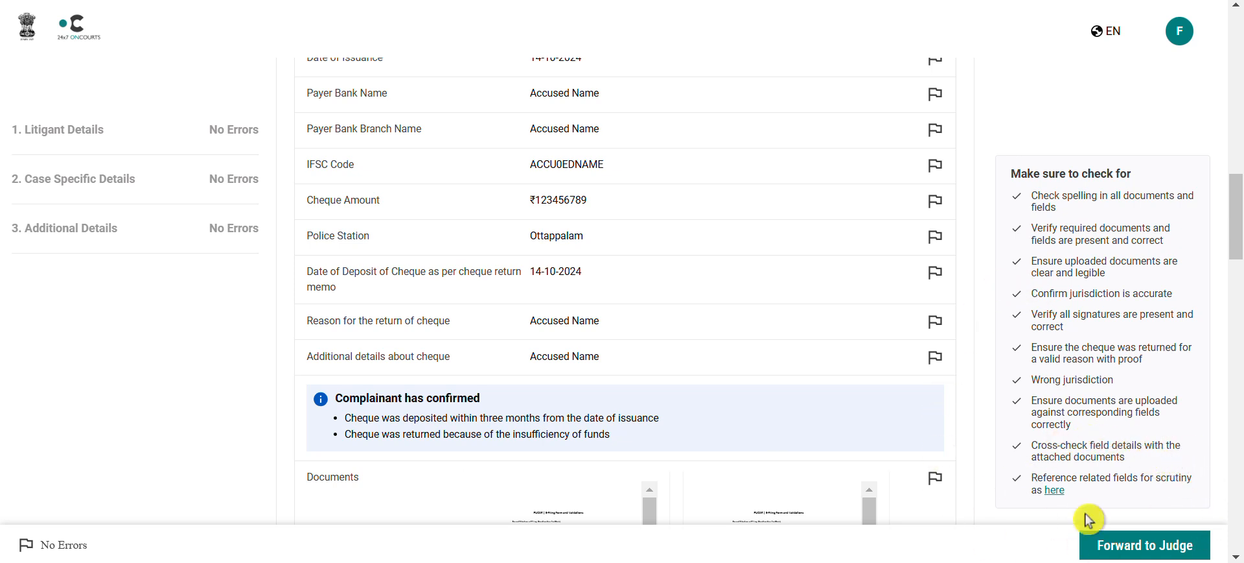
left_click(1160, 546)
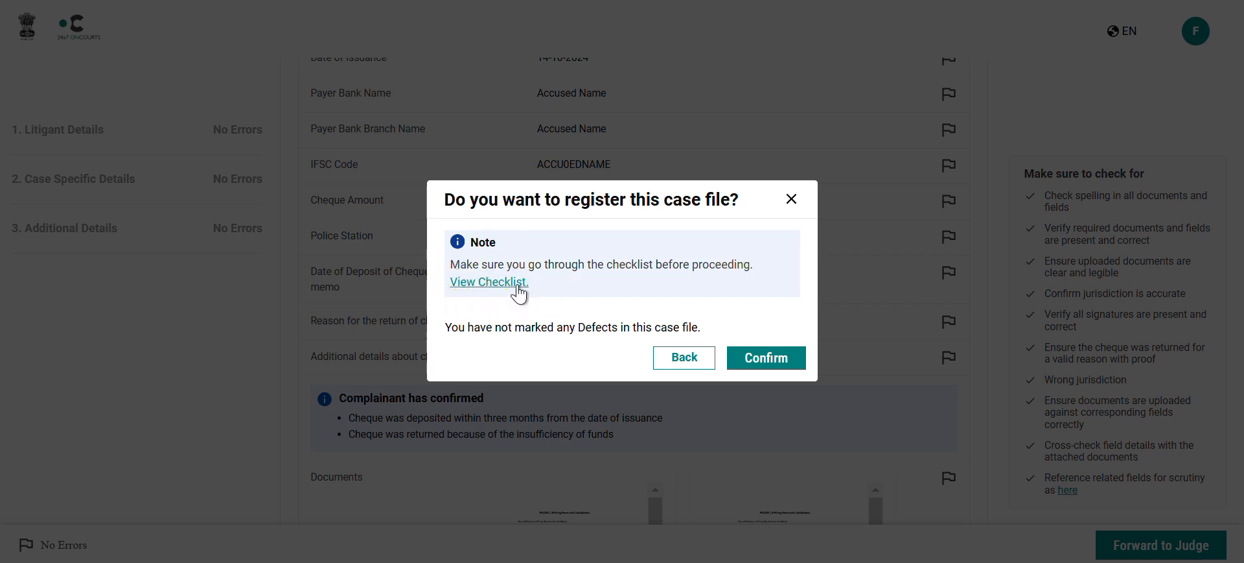
left_click(775, 365)
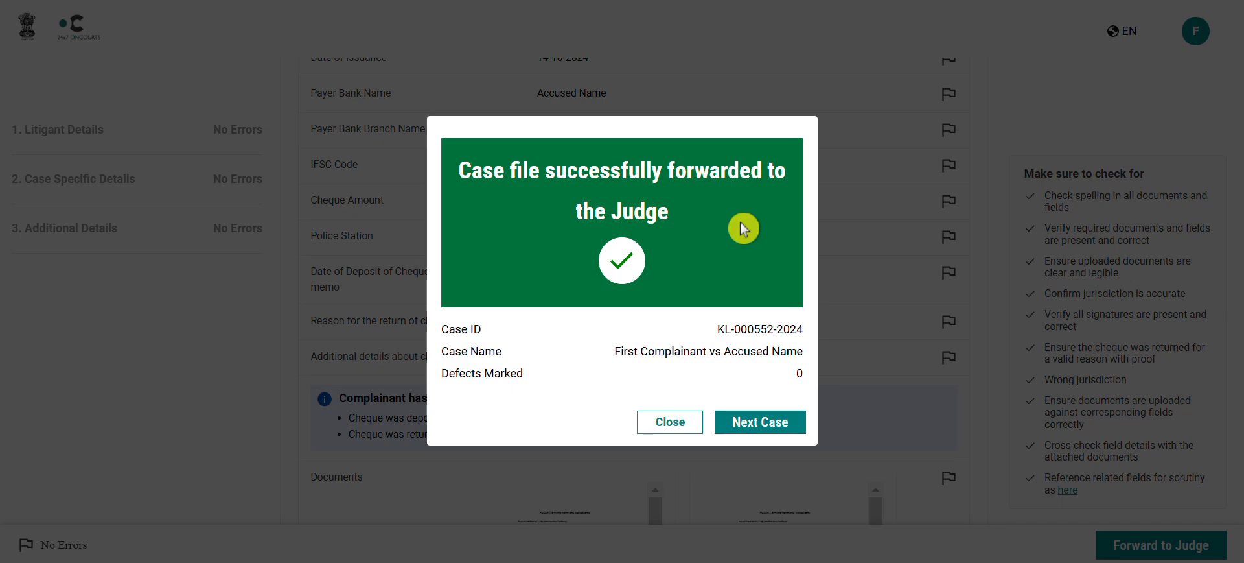
Move on to the next case awaiting scrutiny and leave it for the home page
left_click(761, 422)
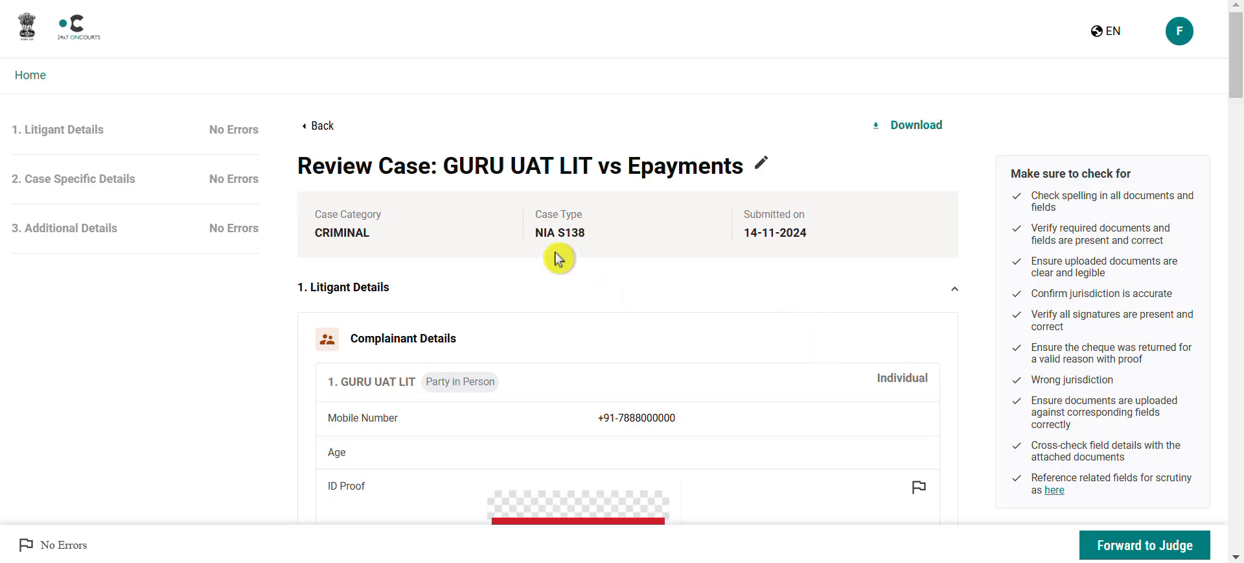
left_click(26, 29)
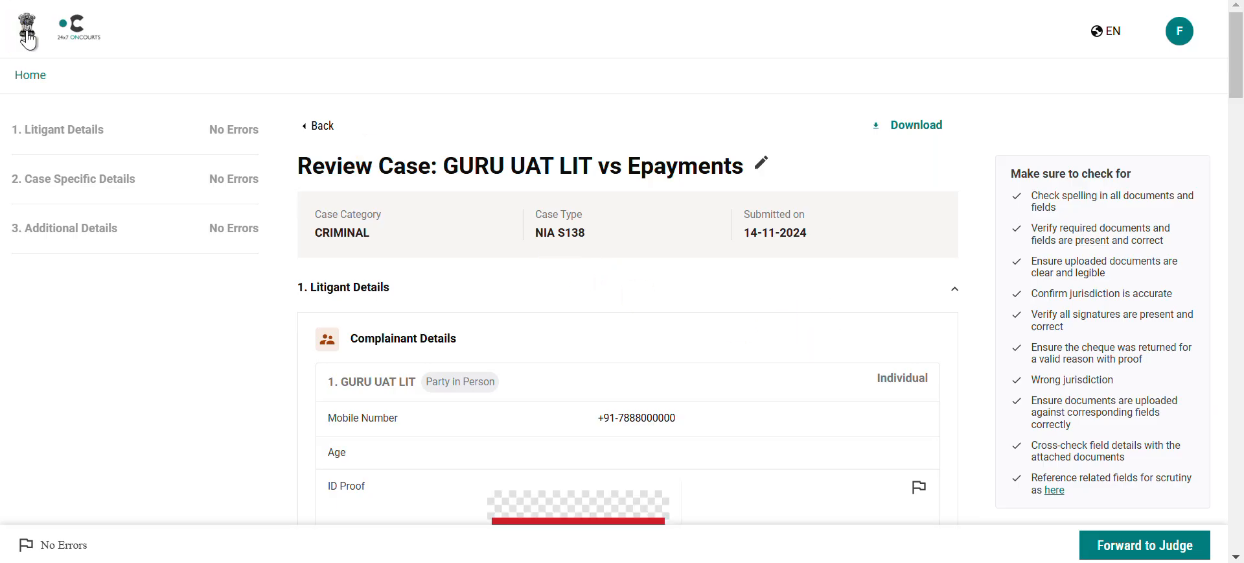